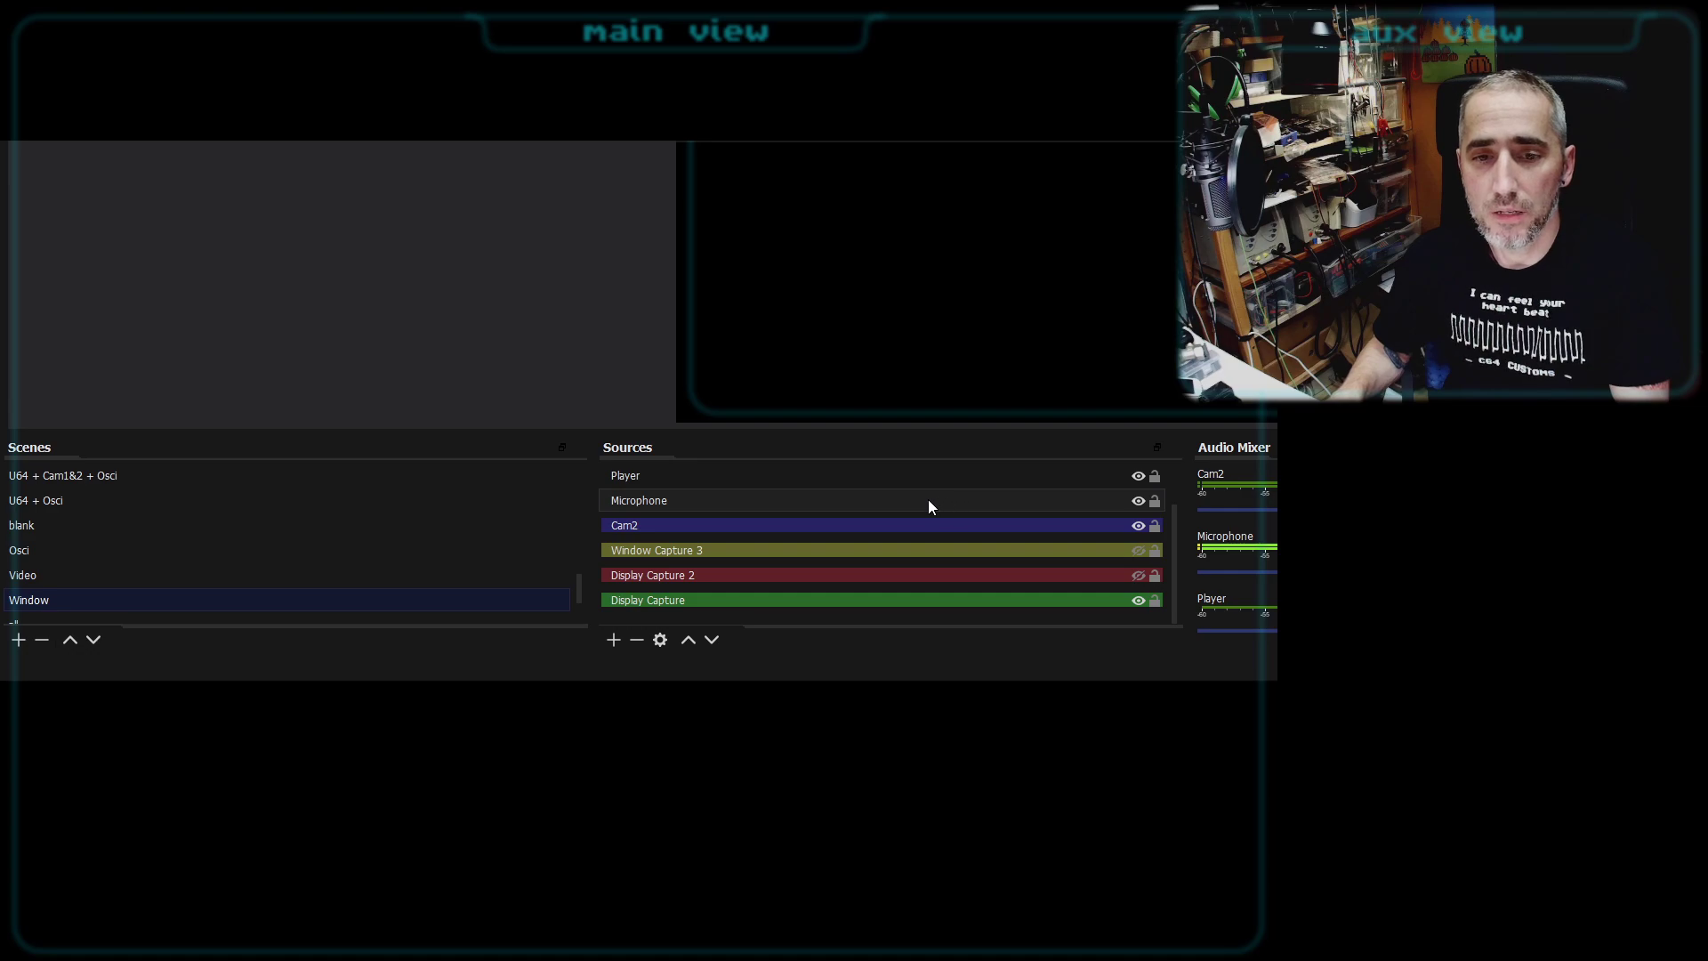
- Inspect the position, size and crop values in the Display Capture source's transform settings
{"action": "left_click_drag", "start_coordinate": [1174, 538], "coordinate": [1183, 489]}
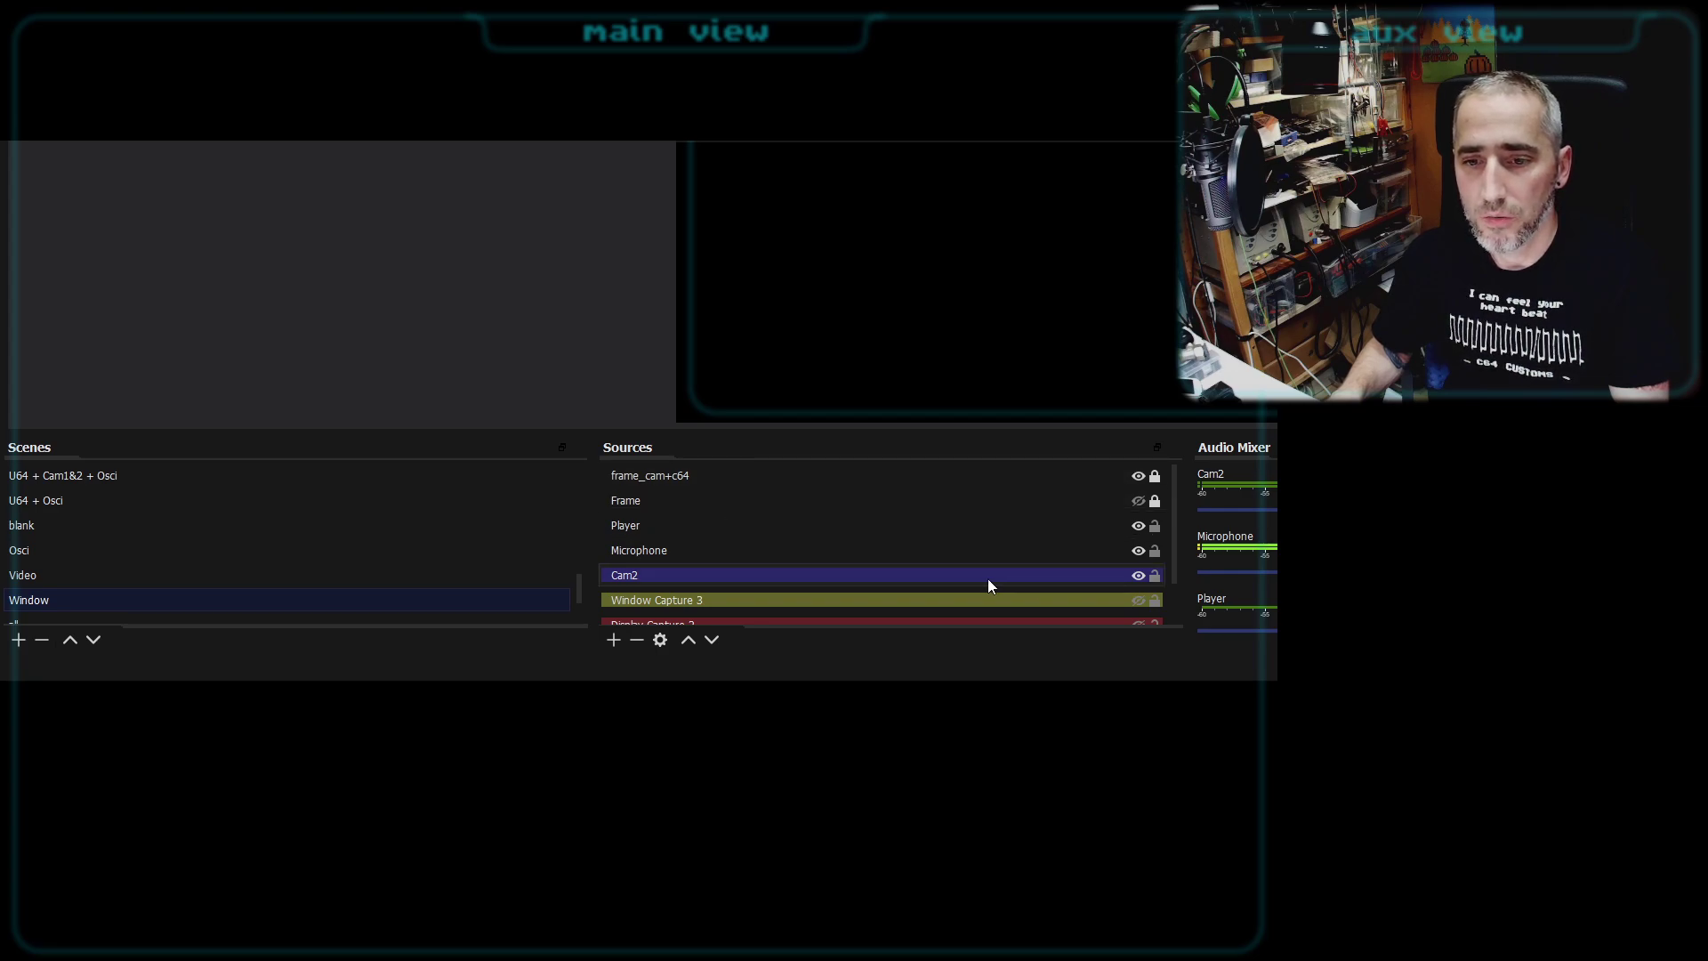
{"action": "left_click_drag", "start_coordinate": [1175, 555], "coordinate": [1174, 594]}
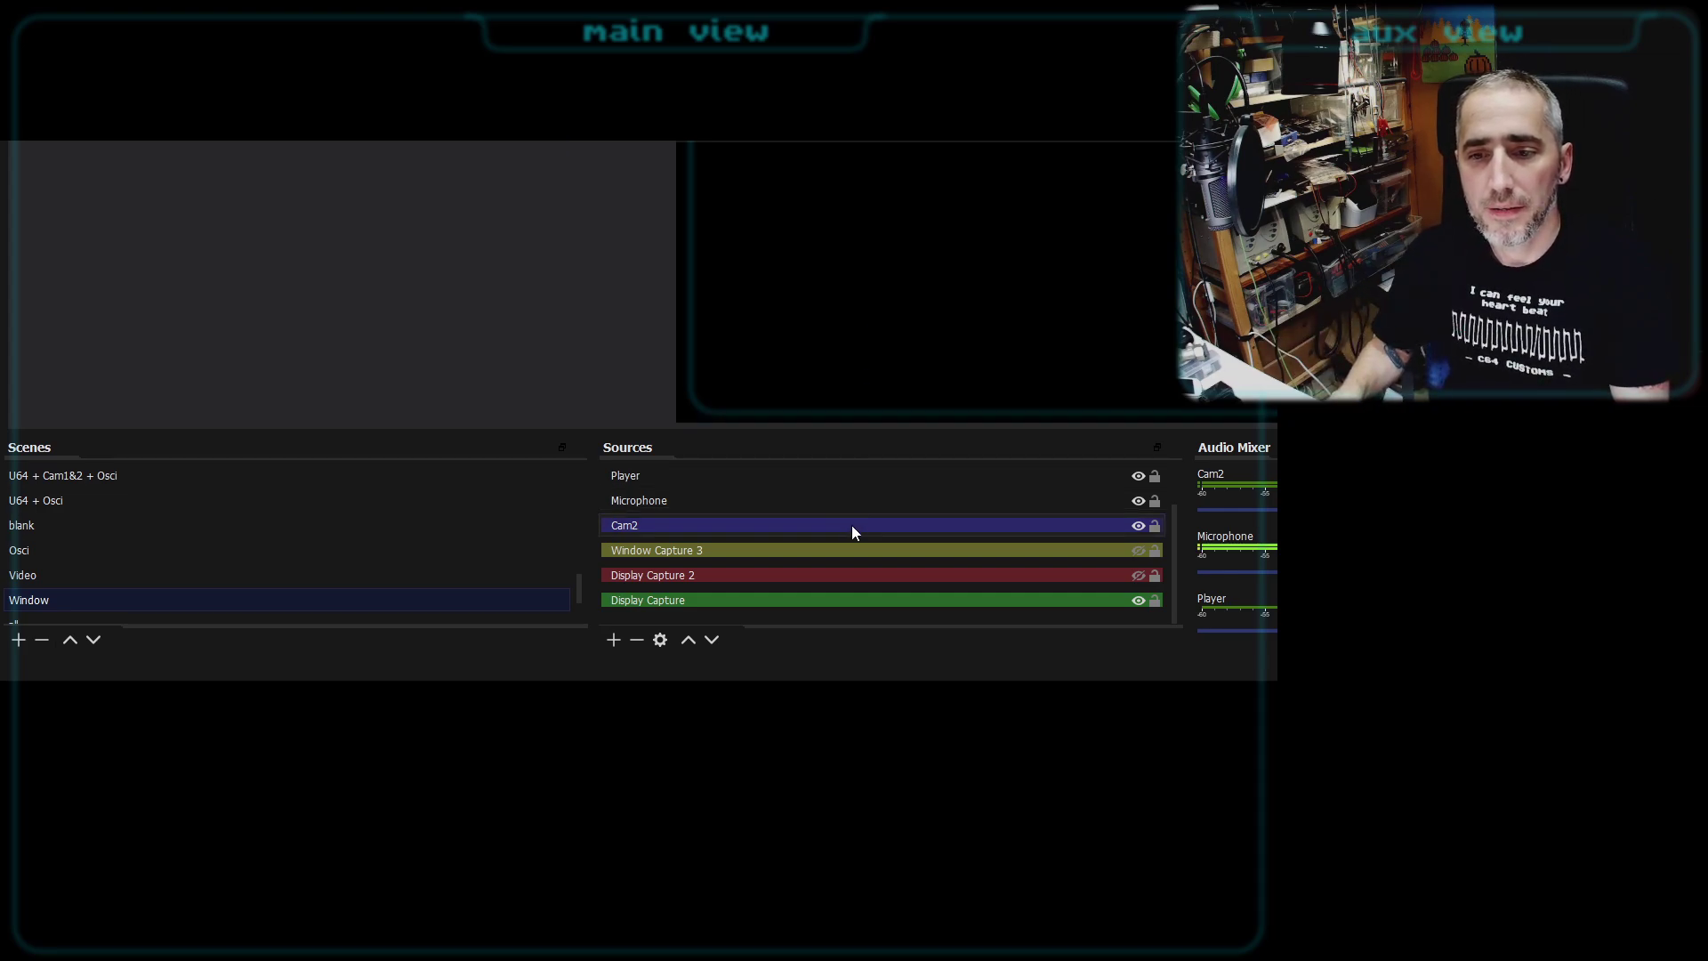
{"action": "right_click", "coordinate": [797, 600]}
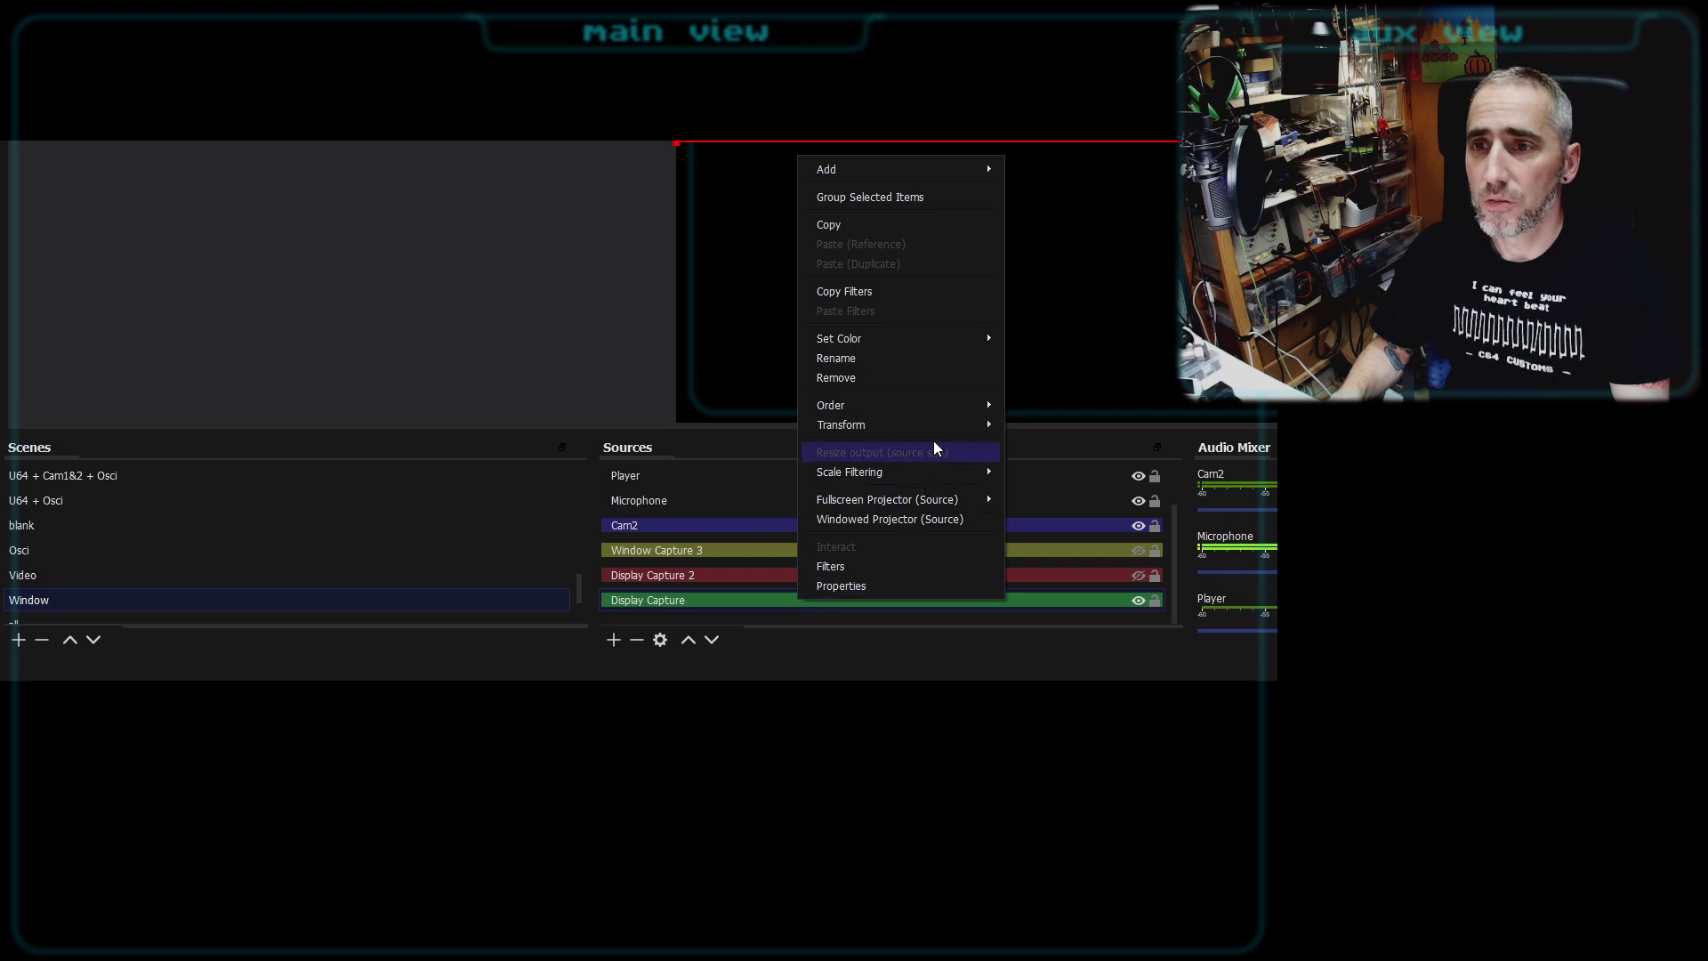
{"action": "mouse_move", "coordinate": [934, 429]}
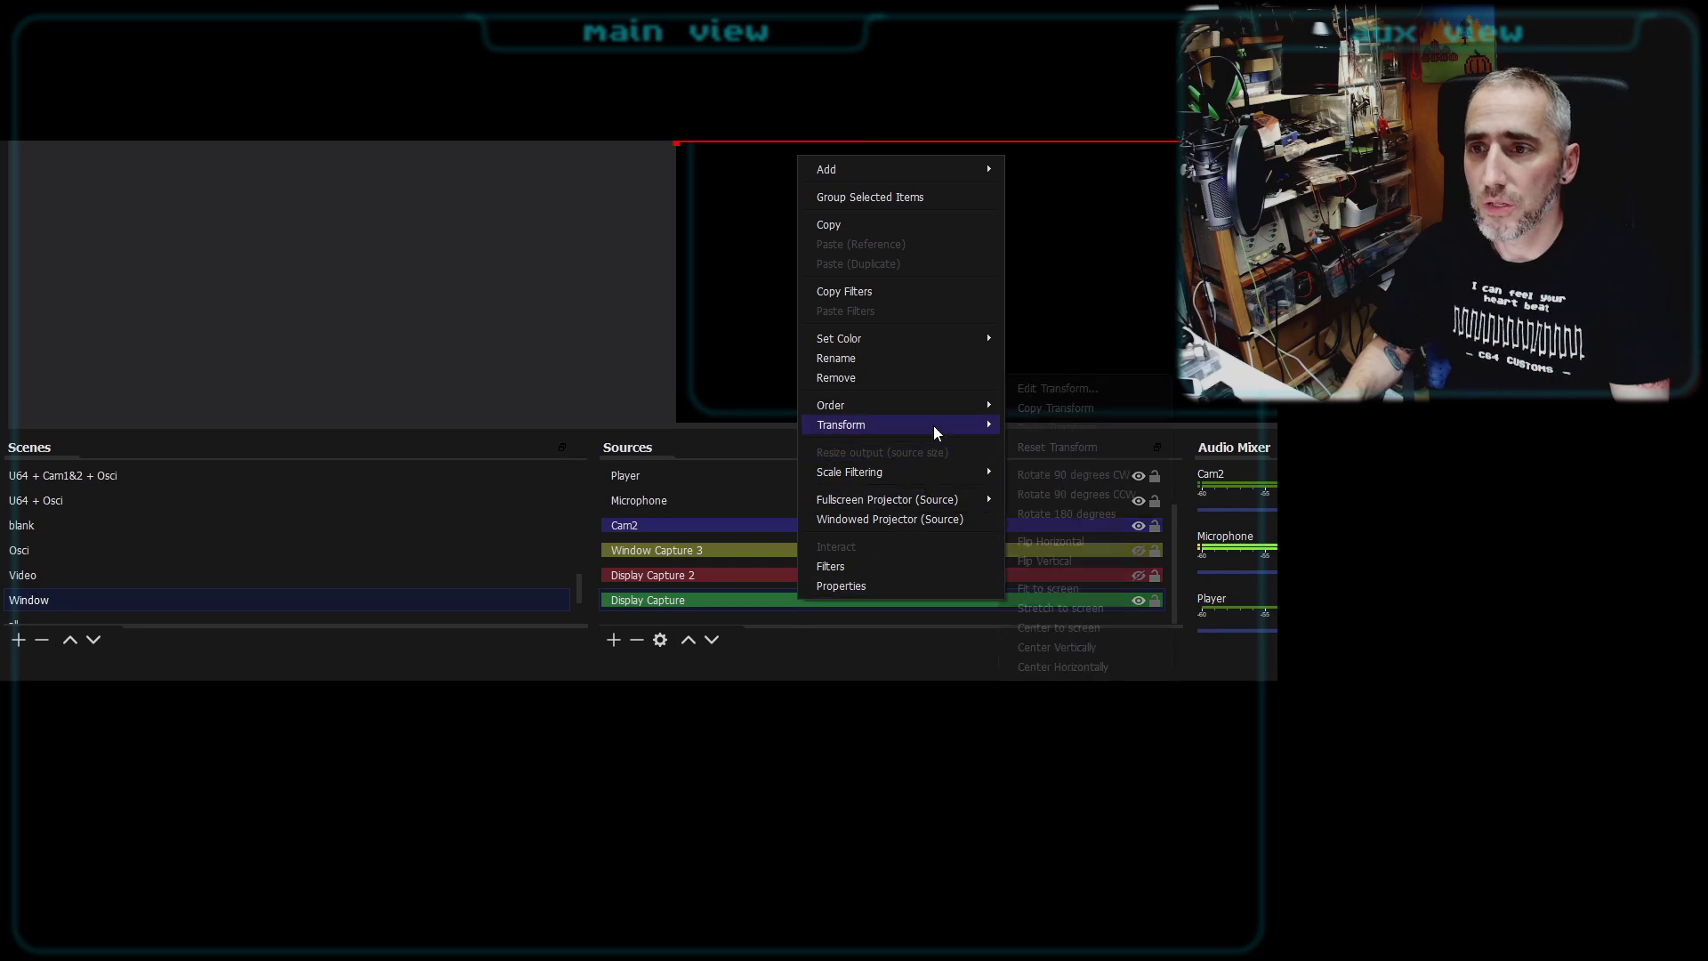
{"action": "left_click", "coordinate": [1105, 390]}
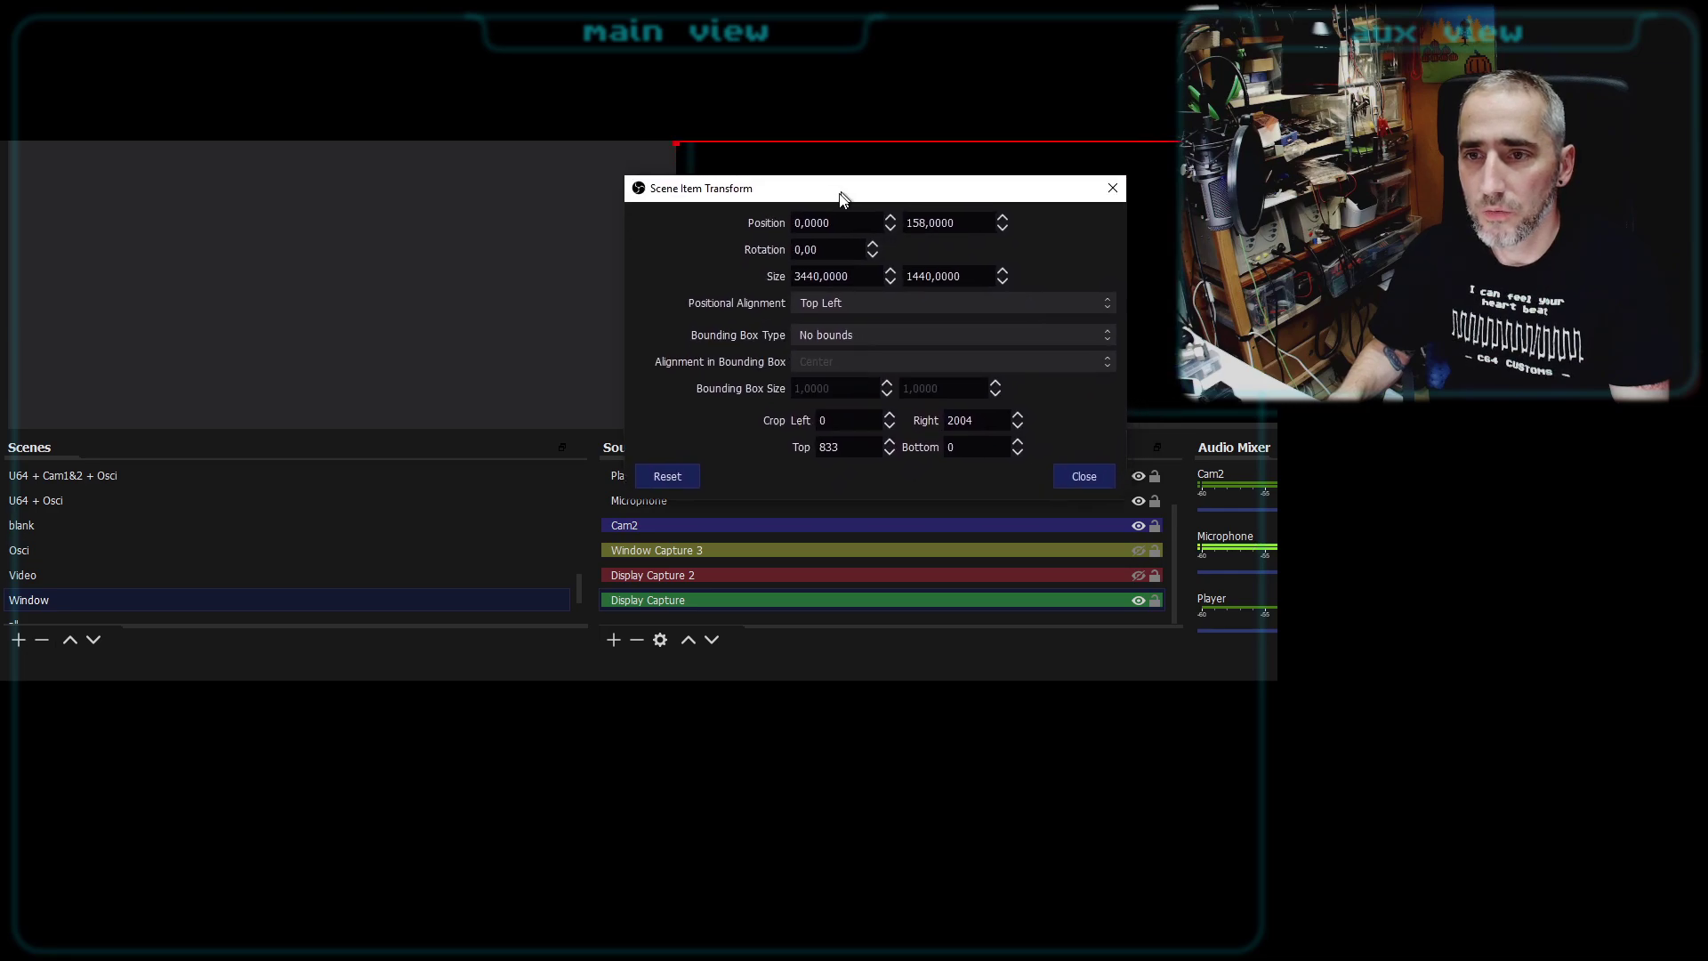
{"action": "left_click_drag", "start_coordinate": [841, 192], "coordinate": [797, 198]}
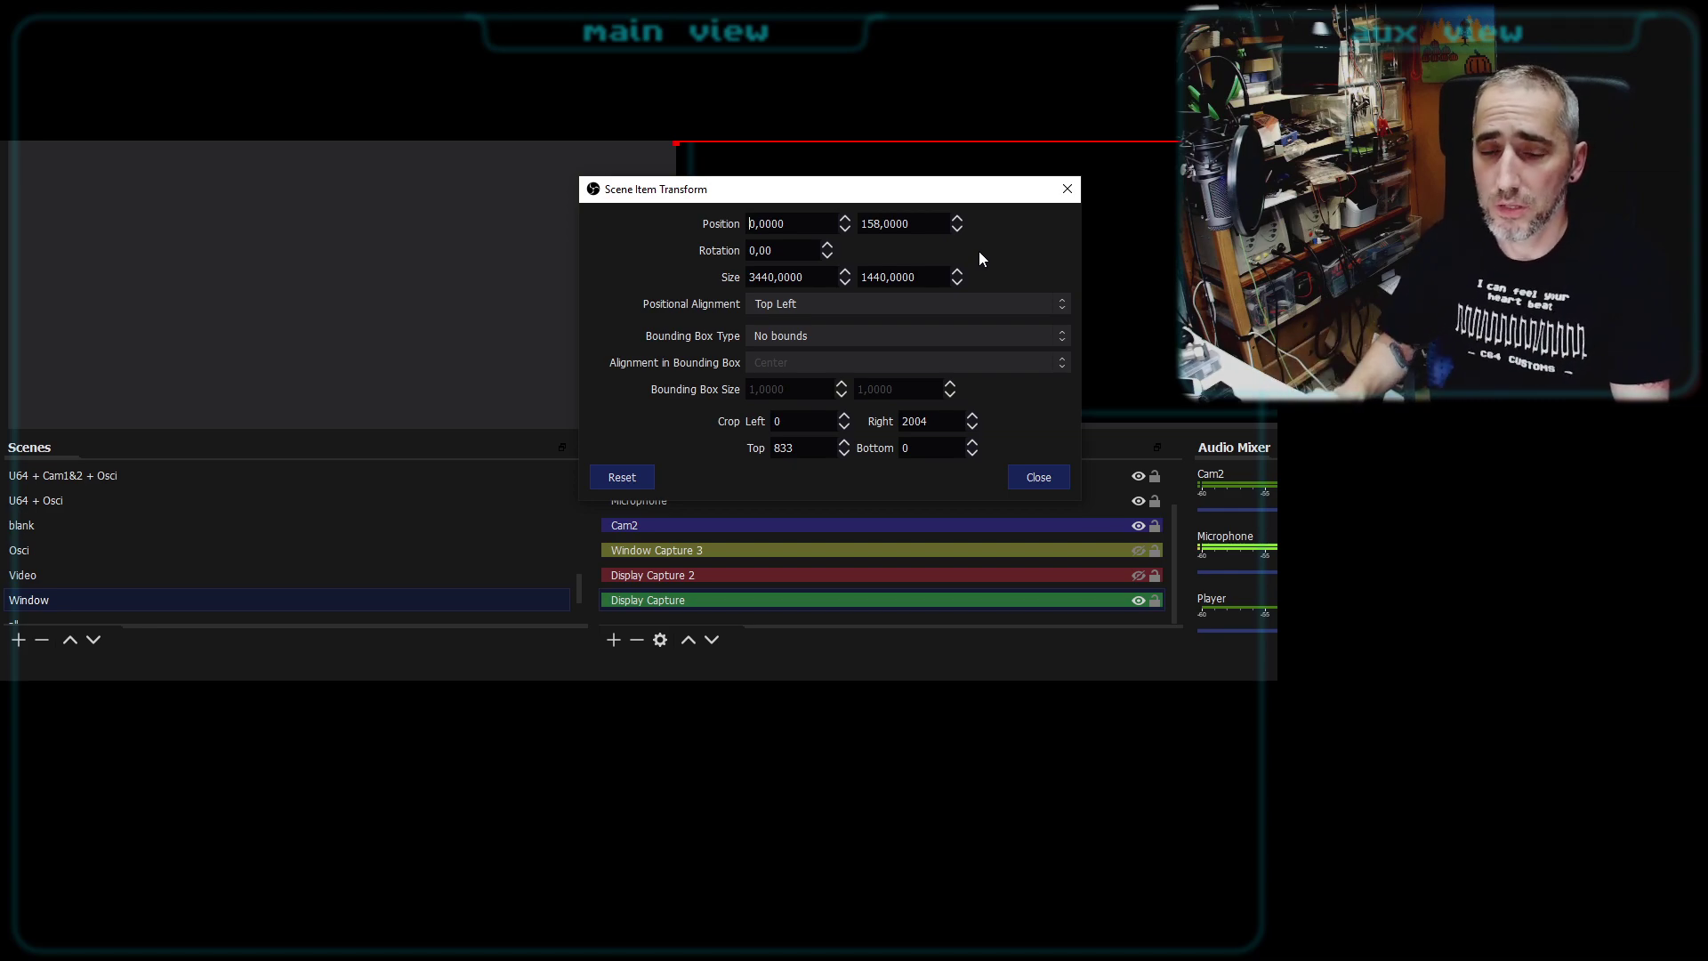
{"action": "left_click", "coordinate": [1041, 478]}
- Look at the filters window of the Display Capture source
{"action": "right_click", "coordinate": [803, 603]}
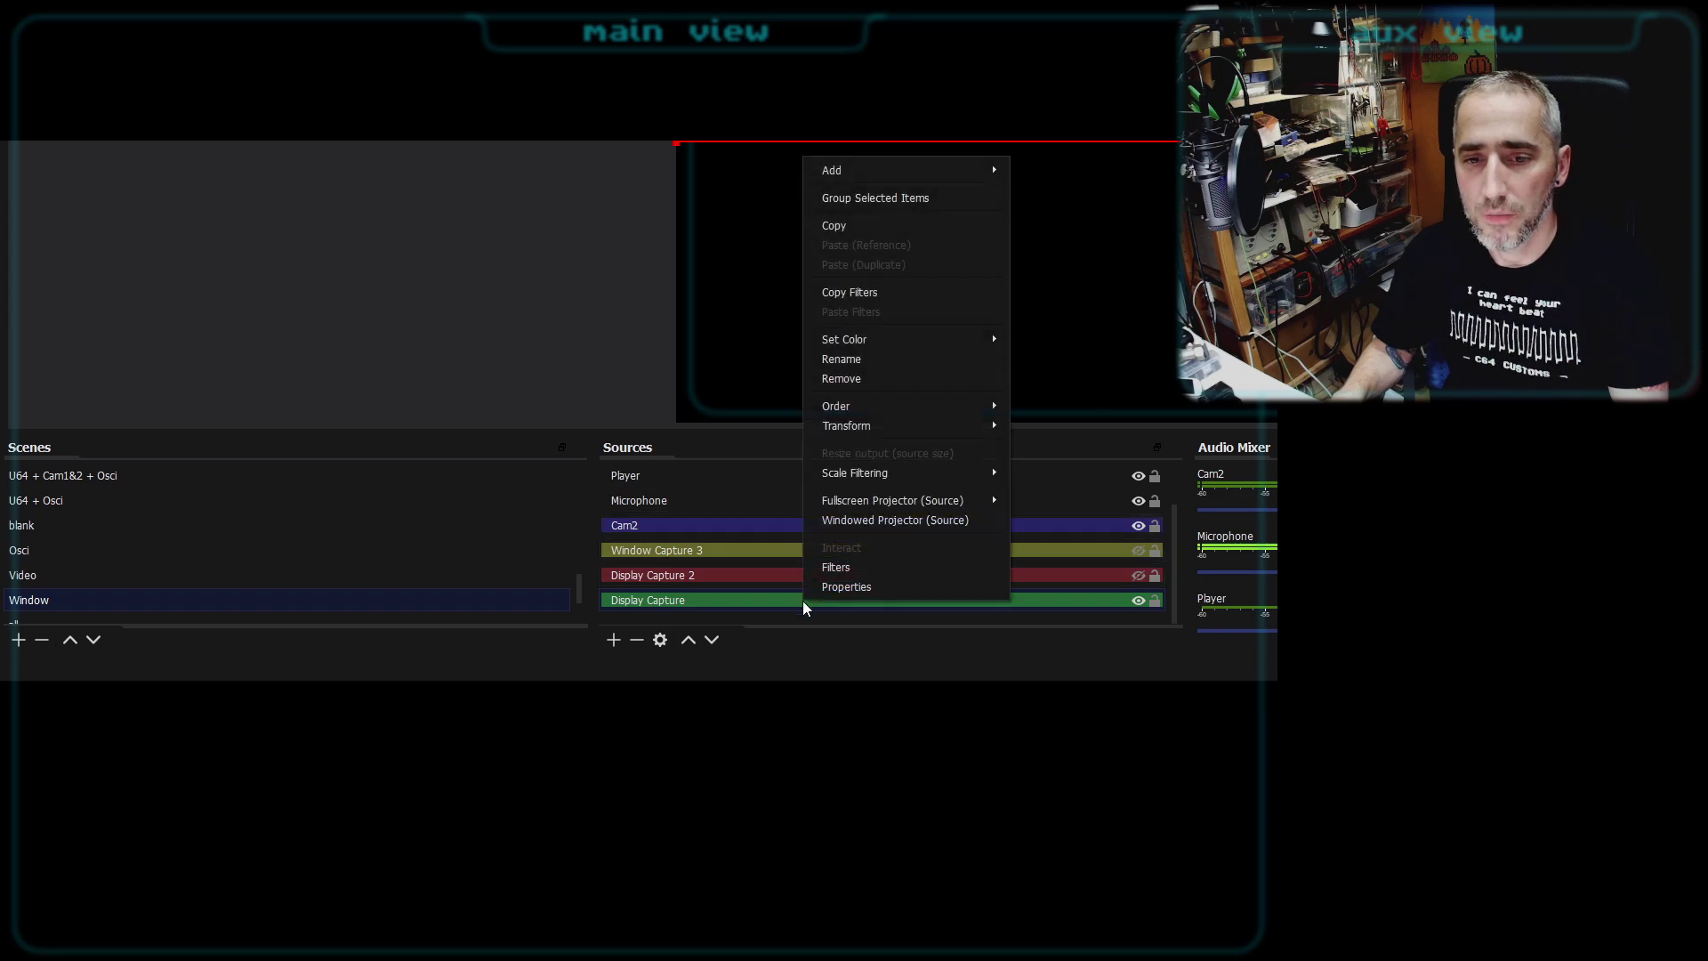
{"action": "mouse_move", "coordinate": [944, 475]}
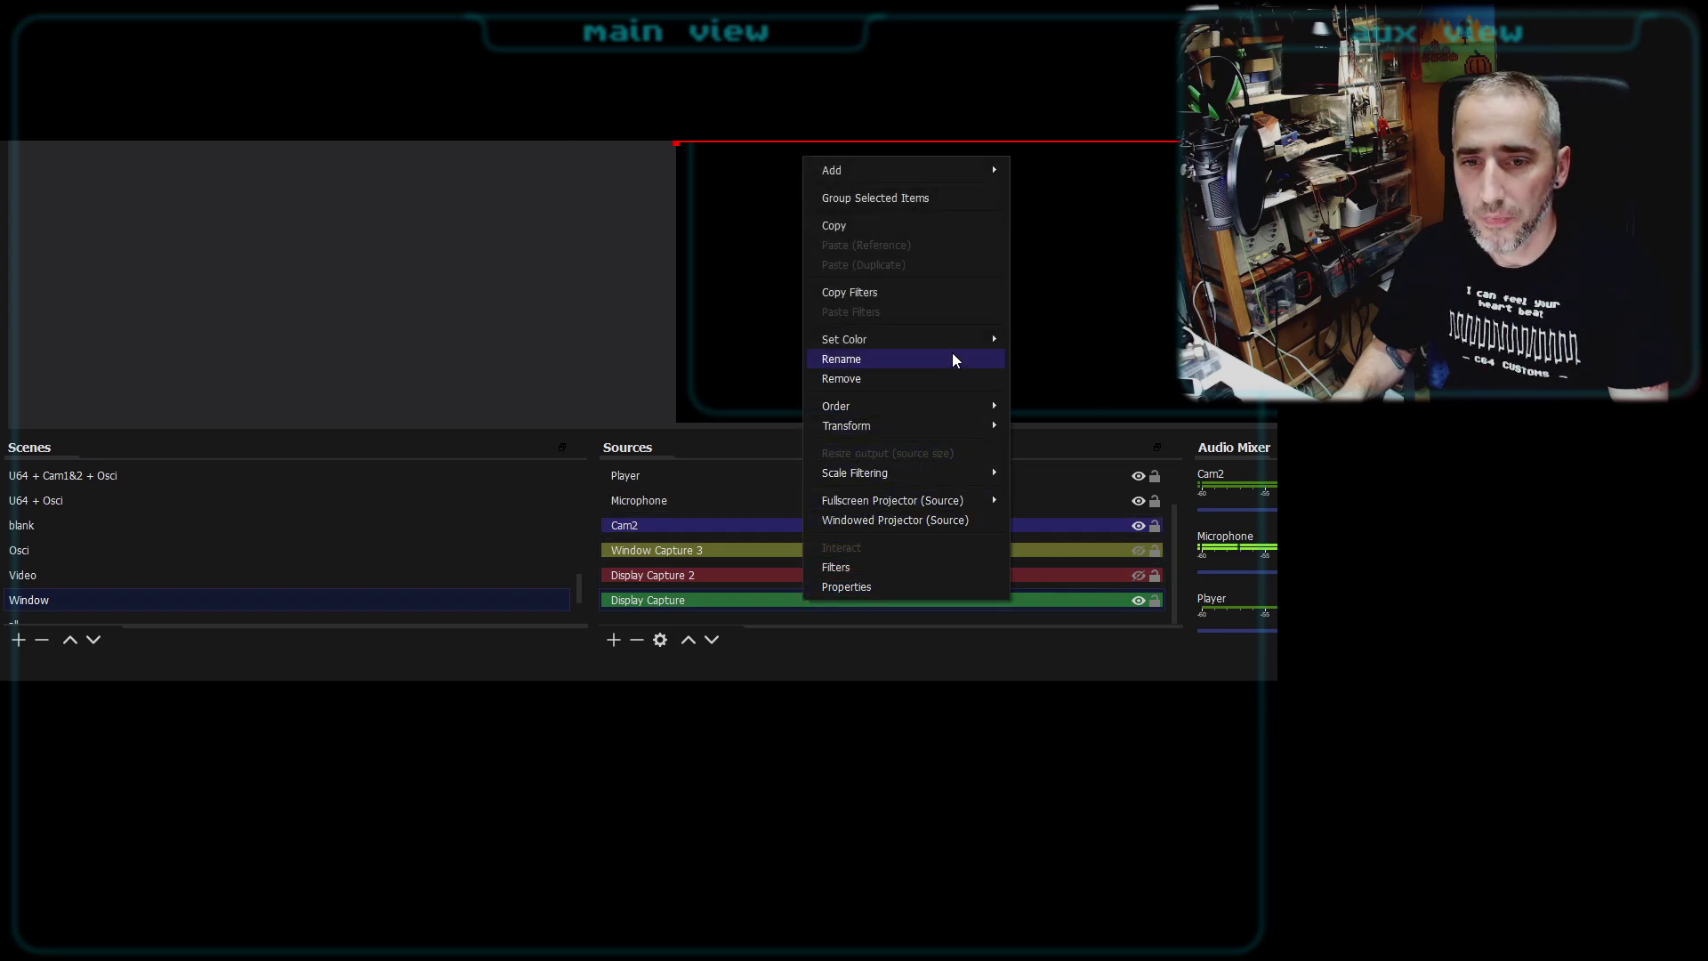
{"action": "left_click", "coordinate": [917, 566]}
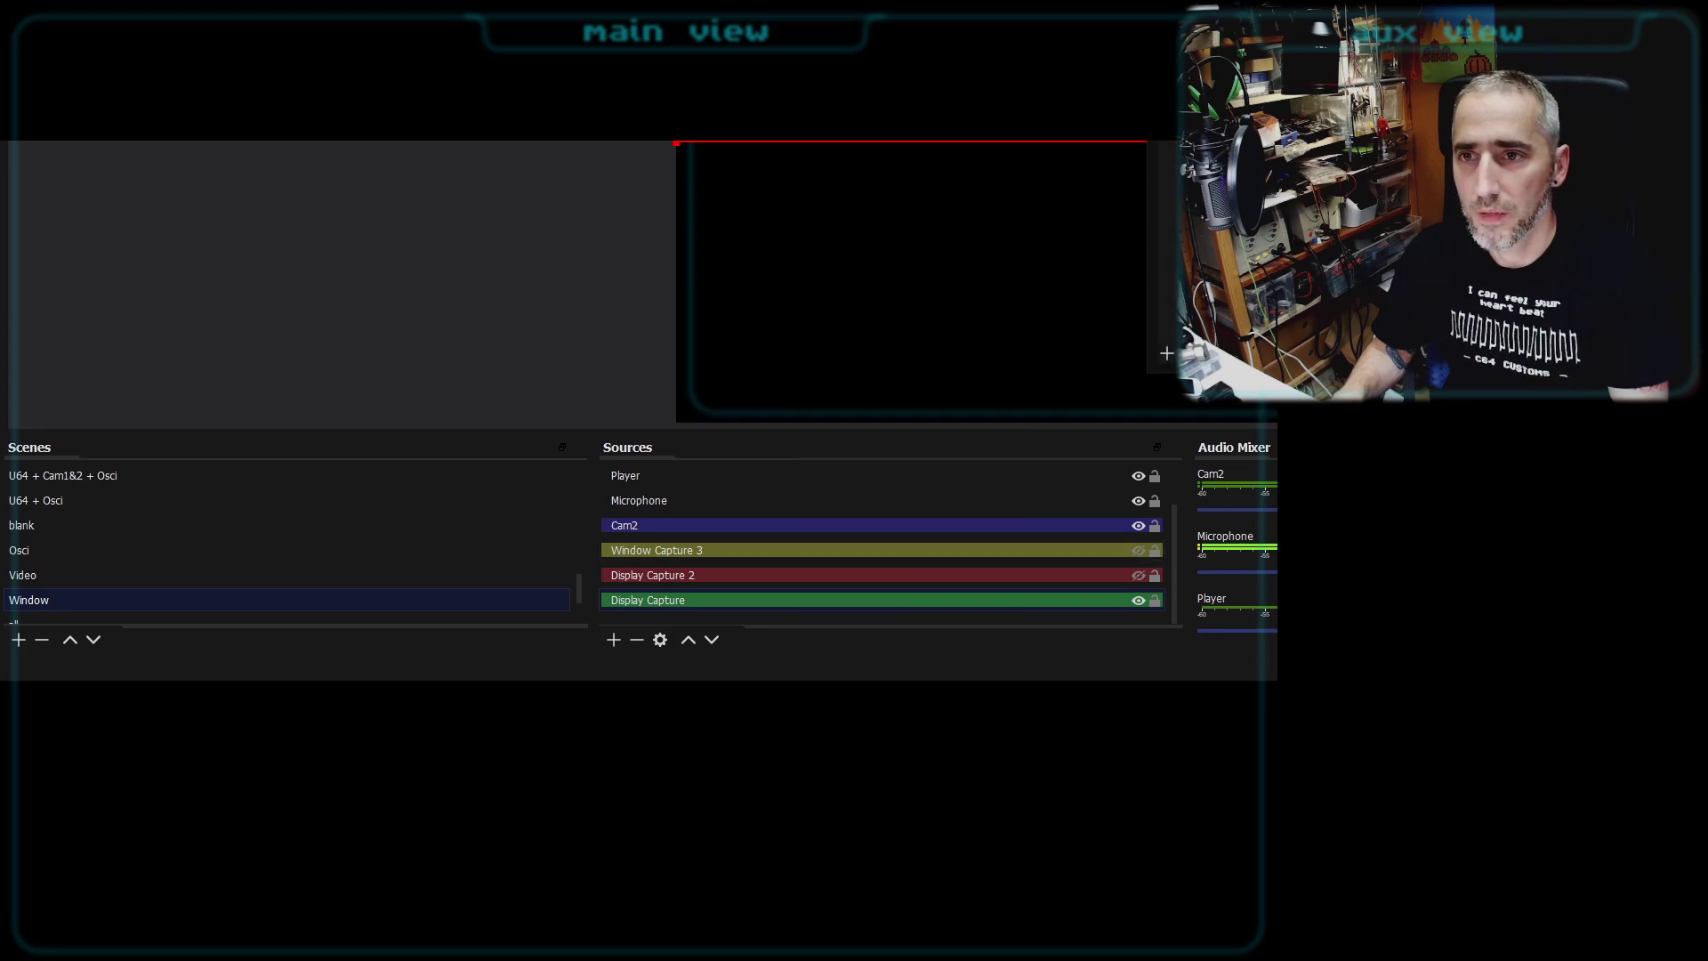
{"action": "left_click_drag", "start_coordinate": [1067, 170], "coordinate": [462, 0]}
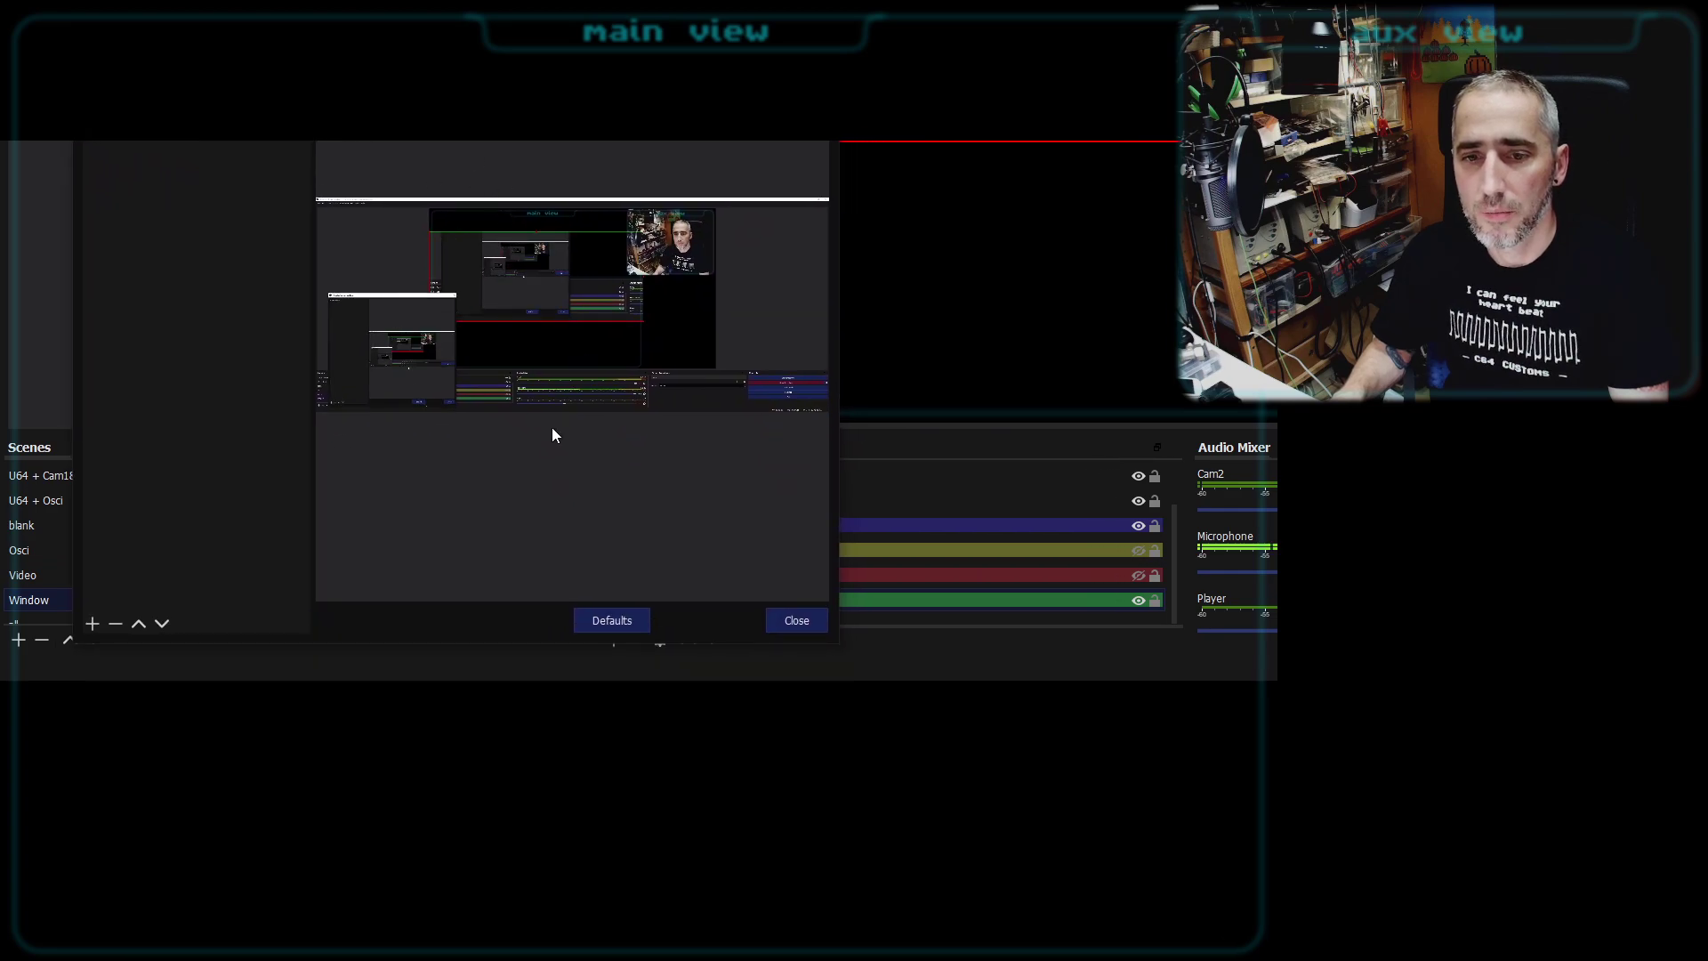
{"action": "left_click", "coordinate": [792, 621]}
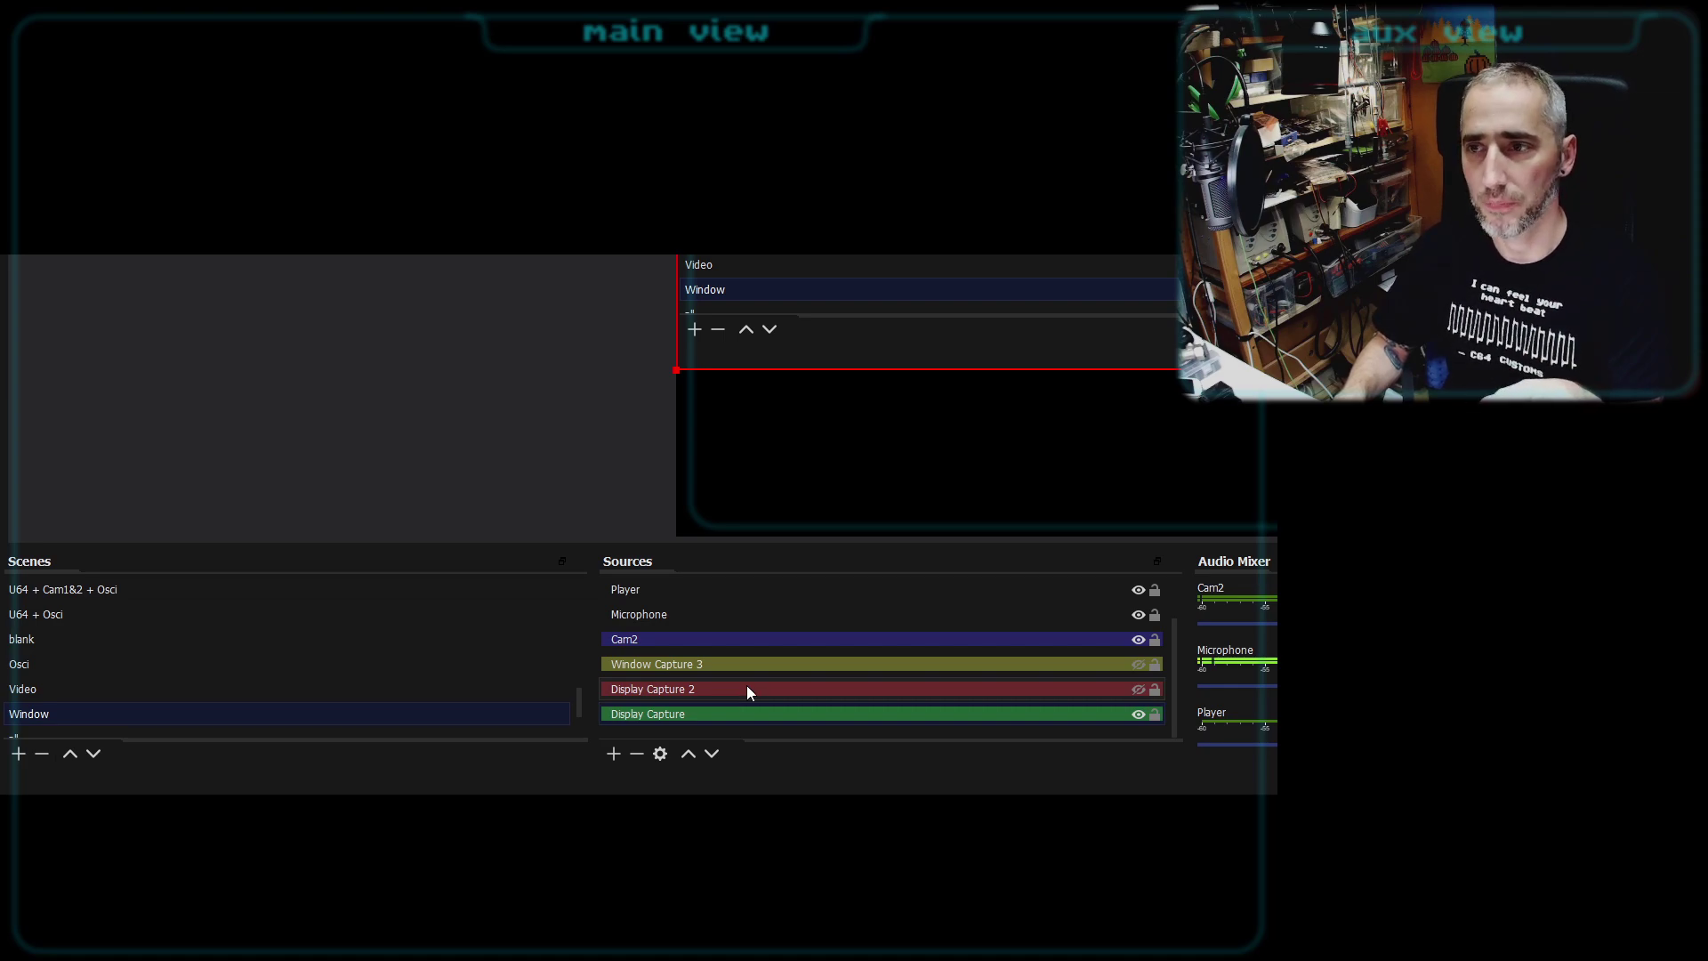
- Make the Display Capture 2 source visible and review its transform and crop settings
{"action": "left_click", "coordinate": [1138, 689]}
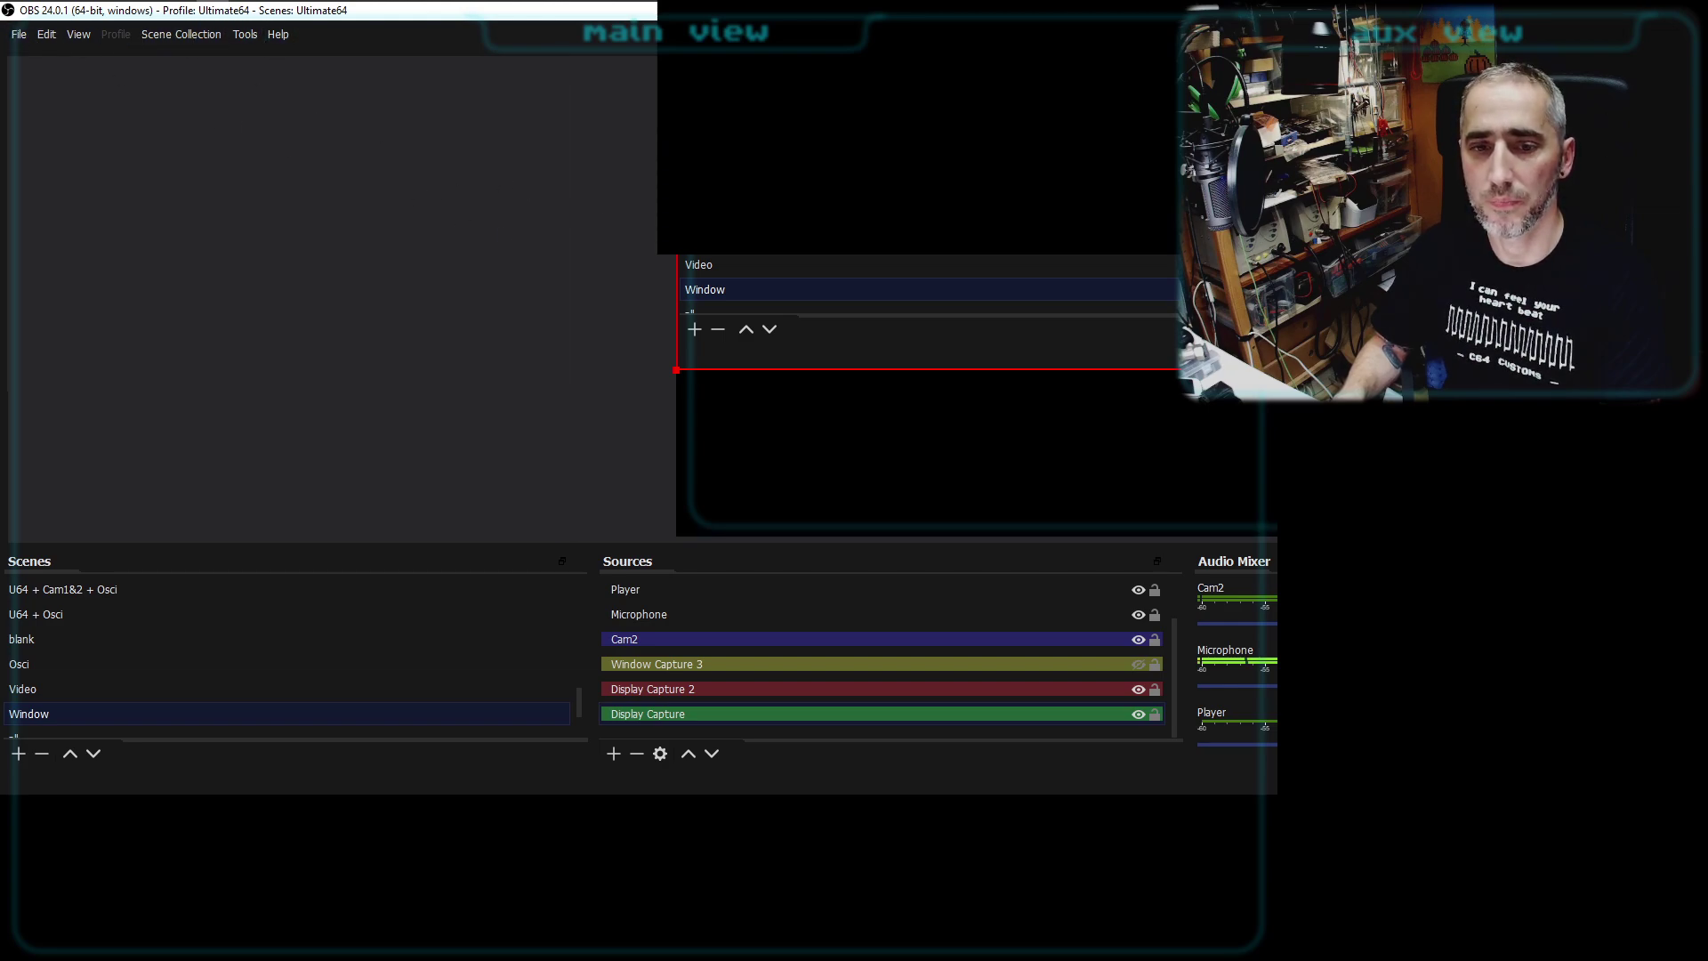
{"action": "right_click", "coordinate": [779, 688]}
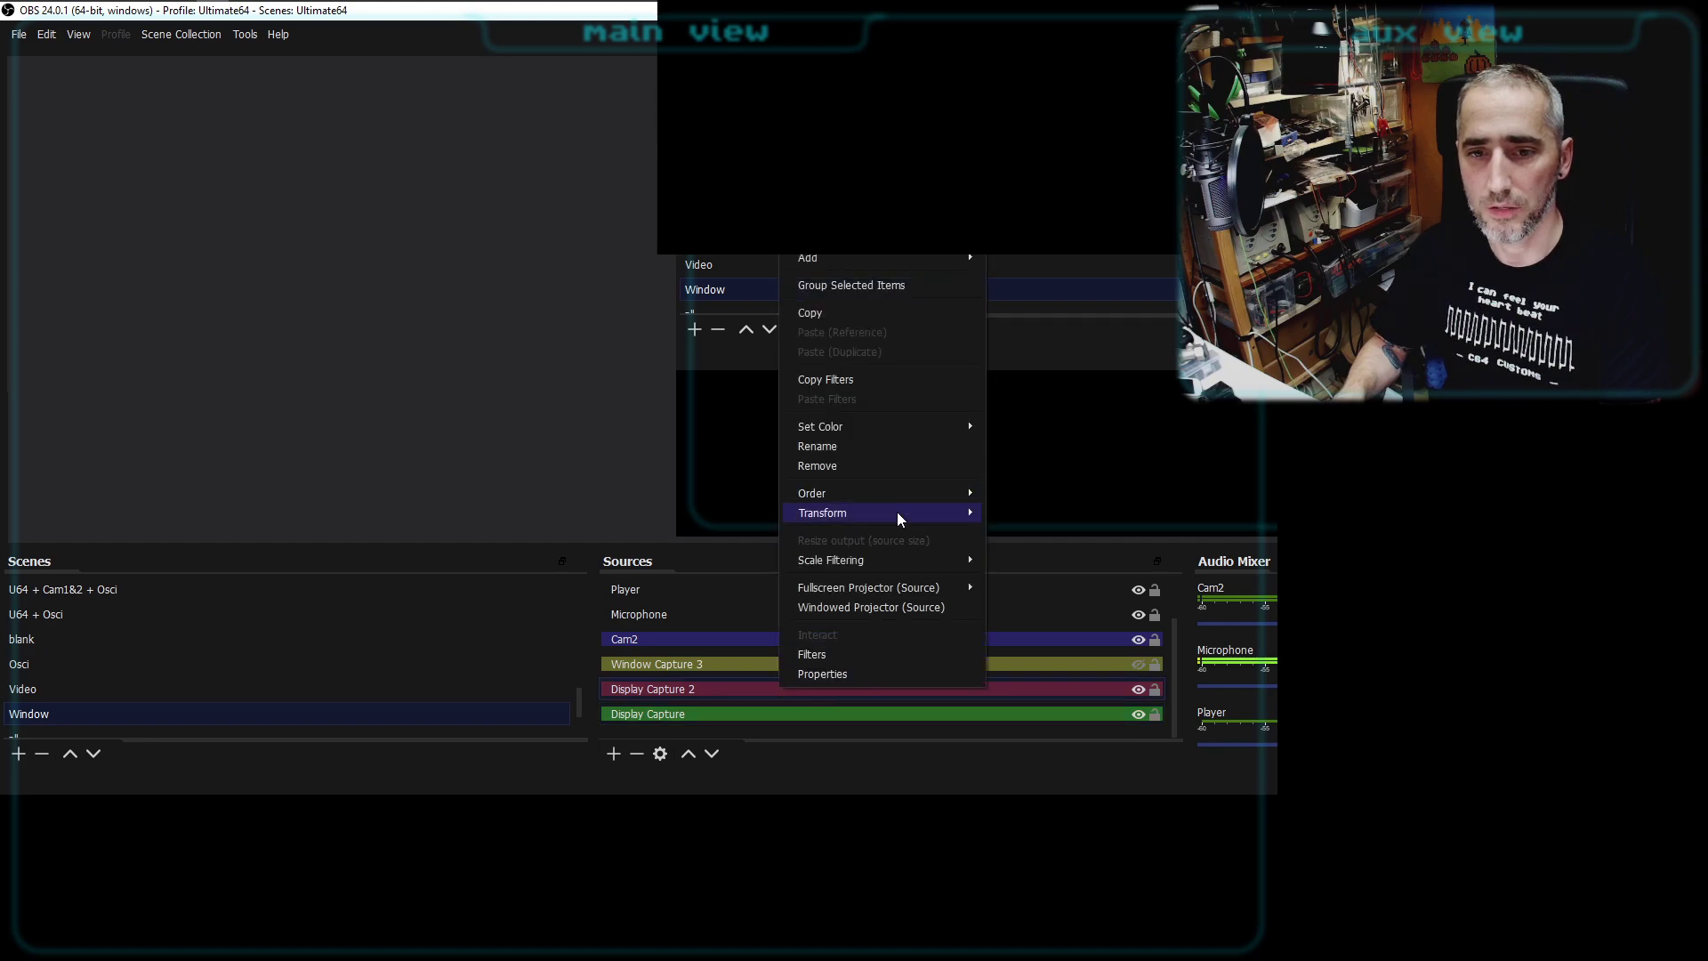
{"action": "mouse_move", "coordinate": [896, 511]}
{"action": "left_click", "coordinate": [1022, 505]}
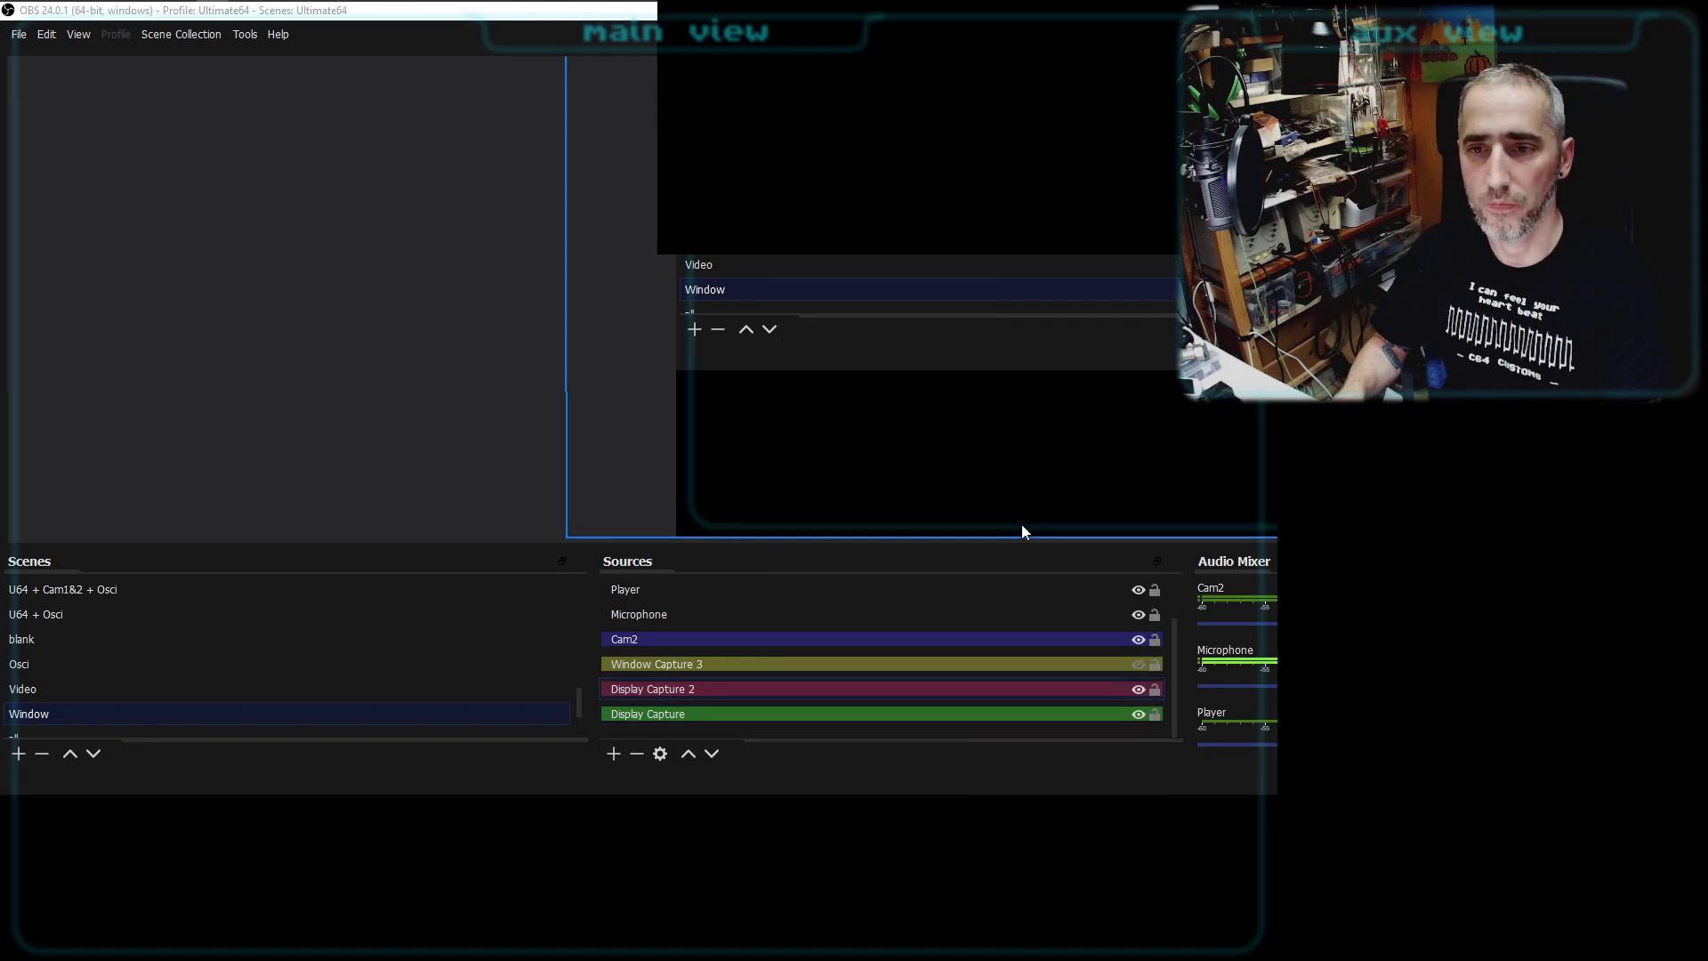
{"action": "left_click_drag", "start_coordinate": [435, 402], "coordinate": [364, 416]}
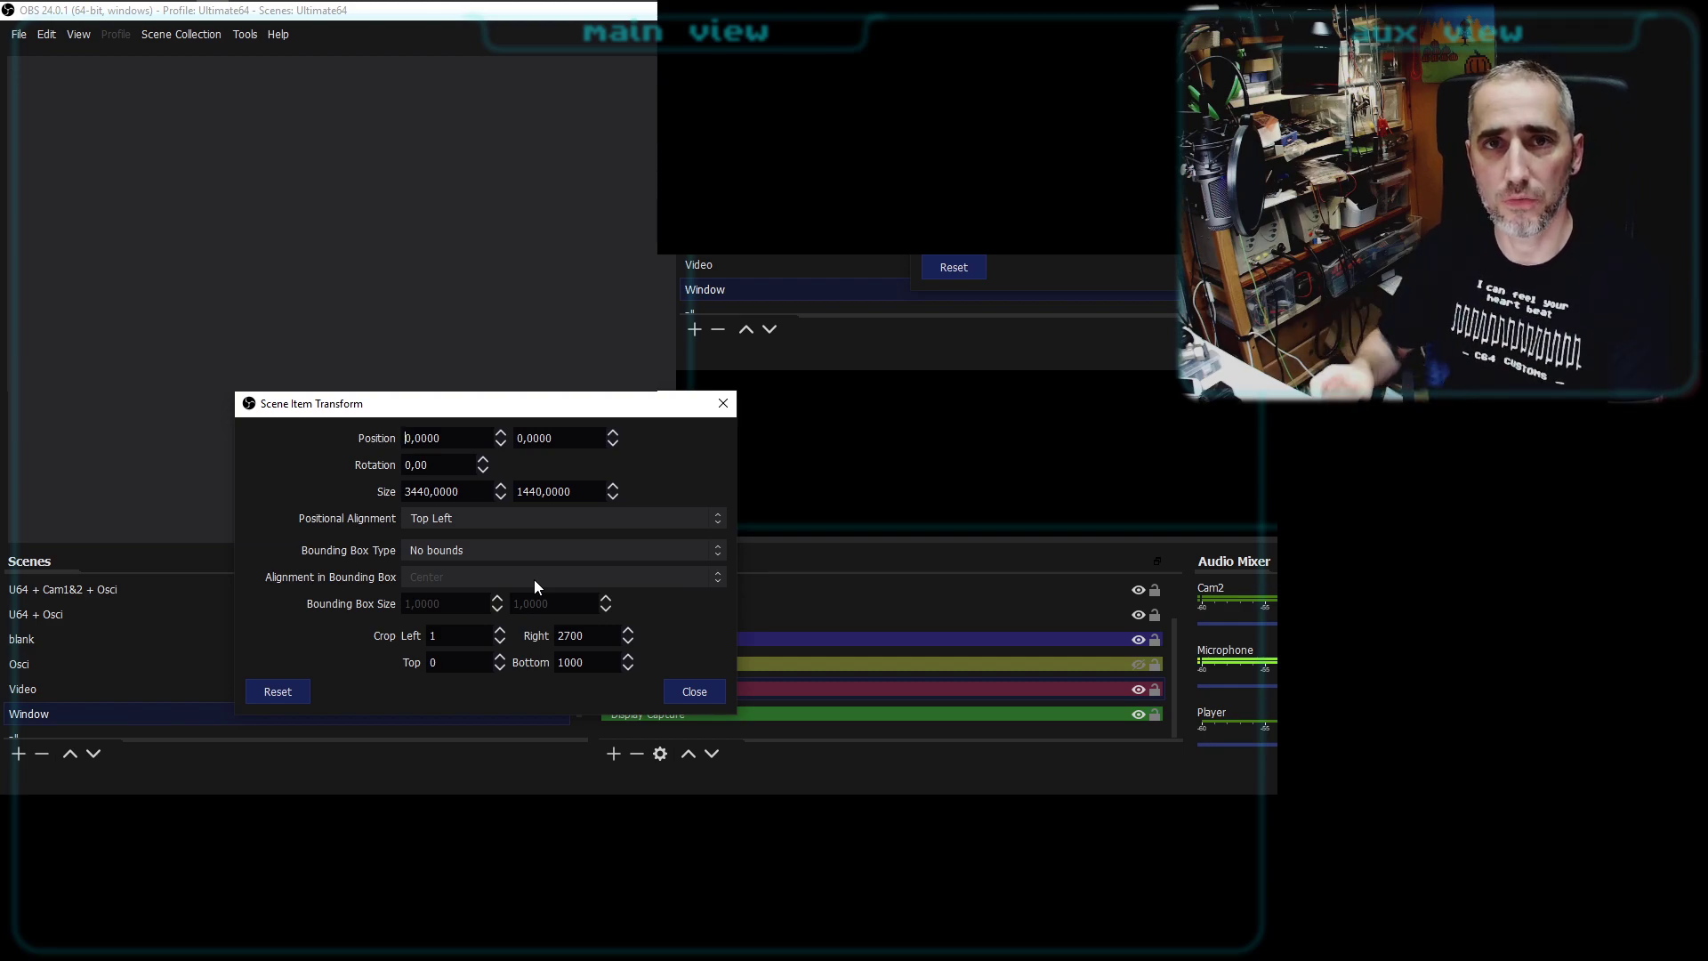
{"action": "left_click", "coordinate": [698, 693]}
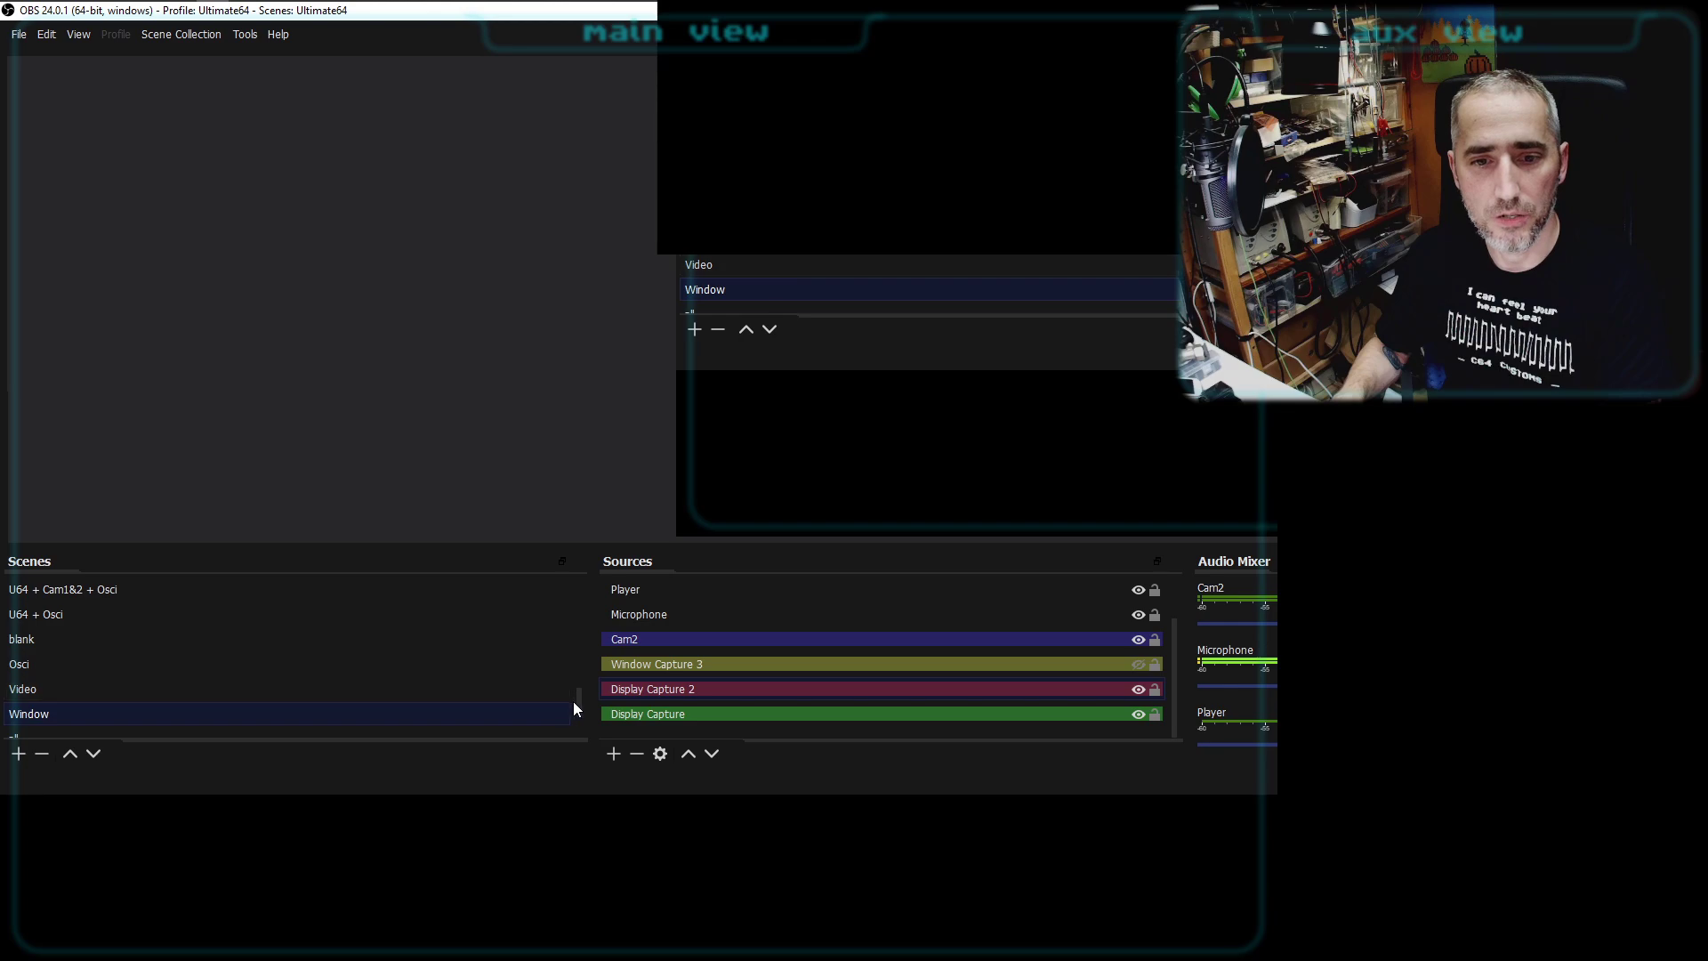
- Look at the label colour options available for the Cam2 source
{"action": "left_click_drag", "start_coordinate": [578, 707], "coordinate": [576, 597]}
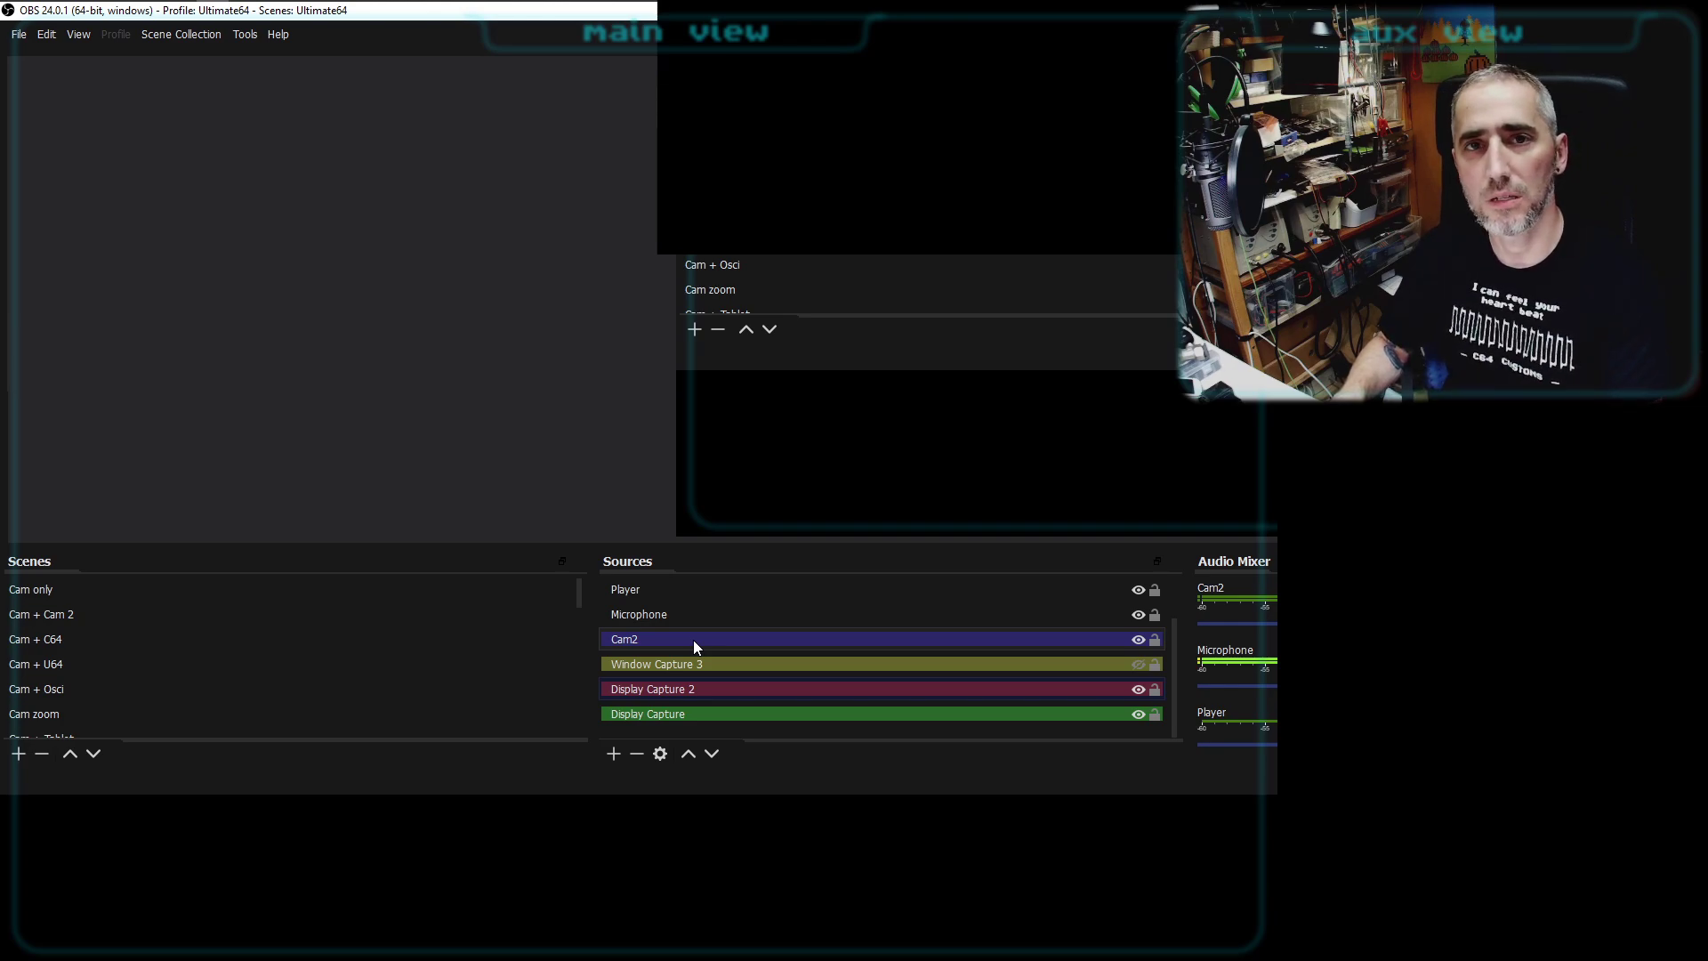
{"action": "right_click", "coordinate": [884, 643]}
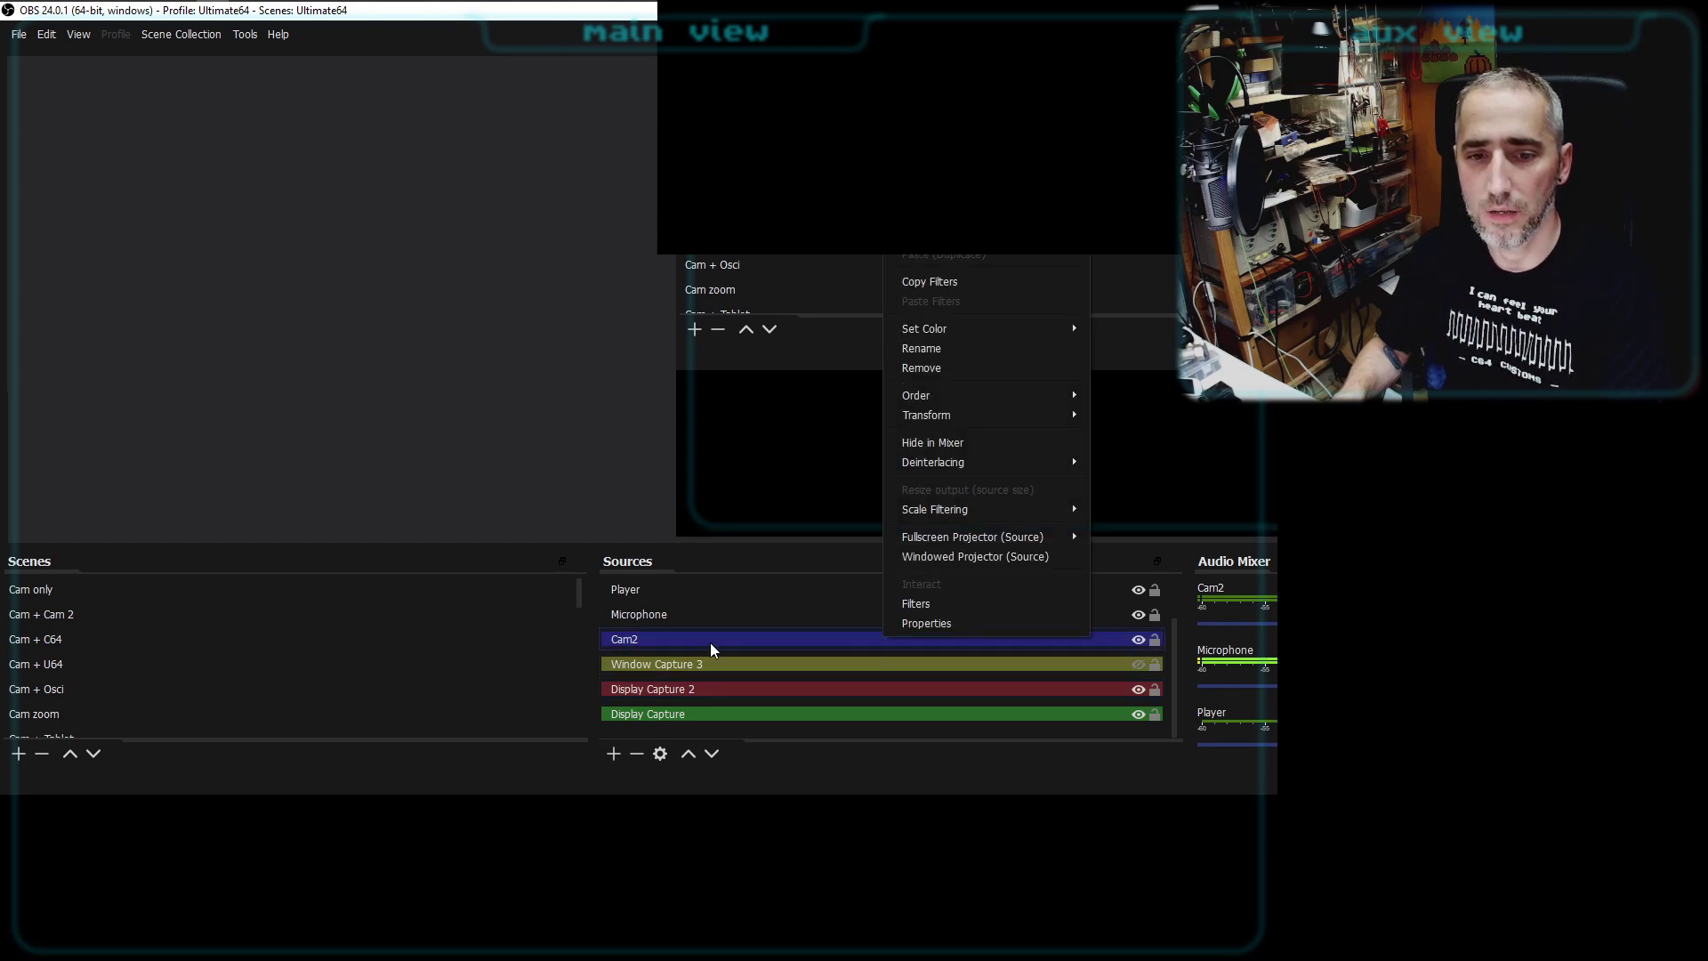
{"action": "mouse_move", "coordinate": [1034, 321]}
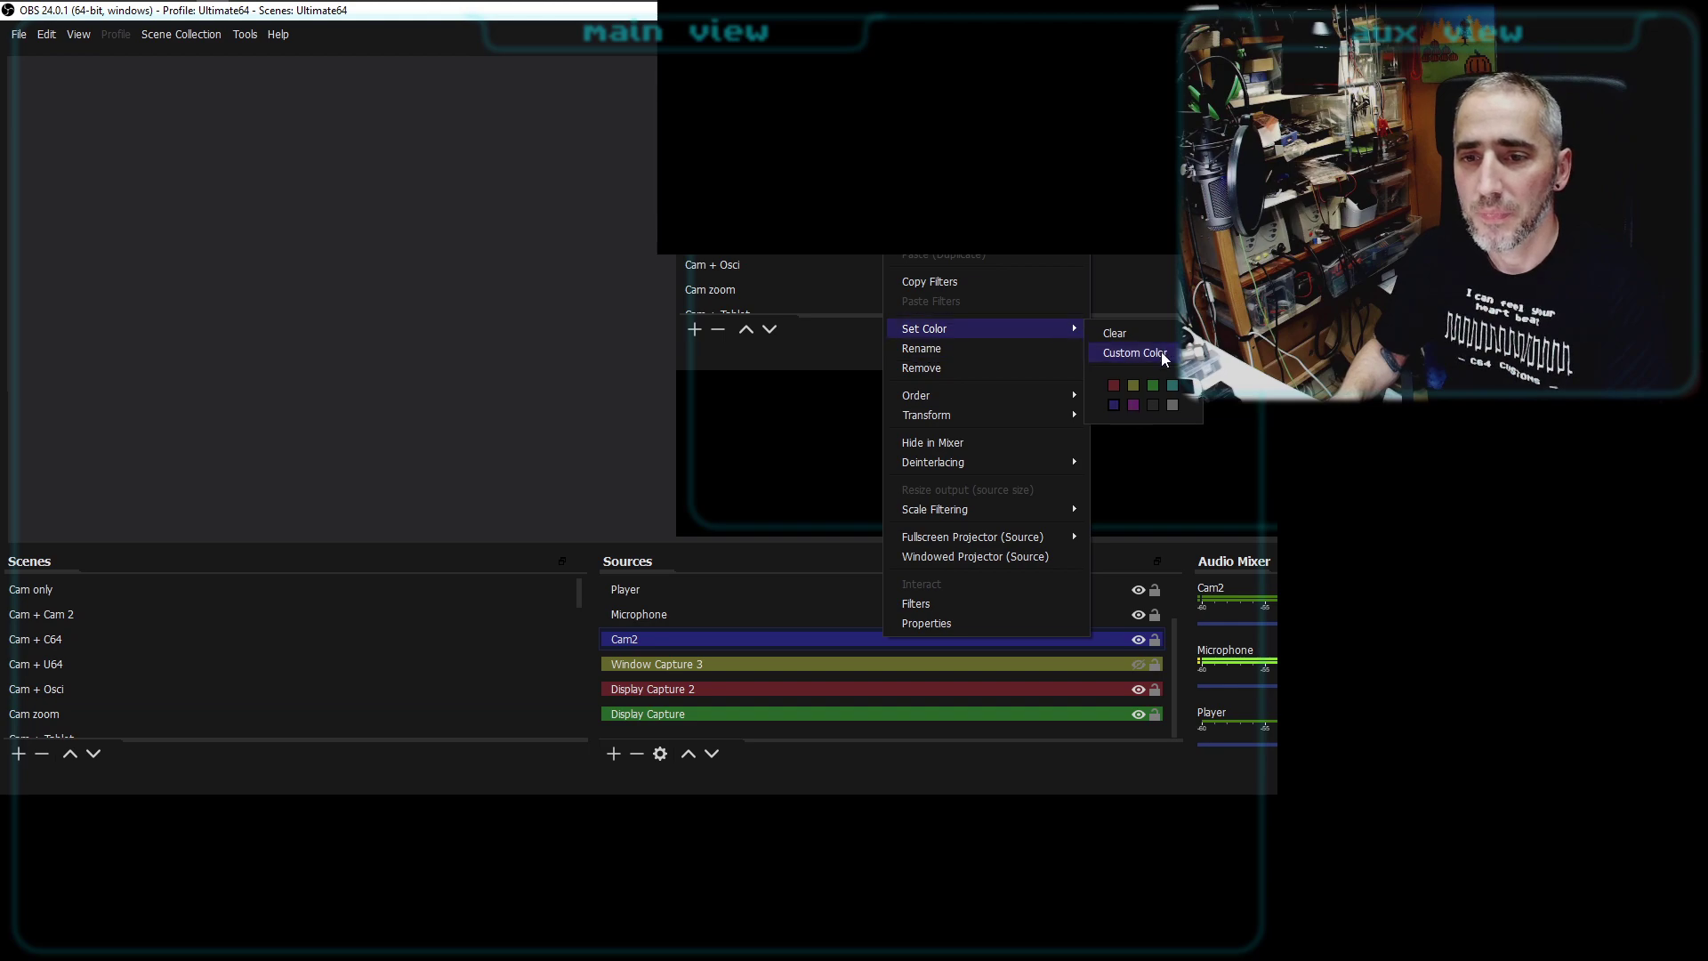
{"action": "left_click", "coordinate": [583, 594]}
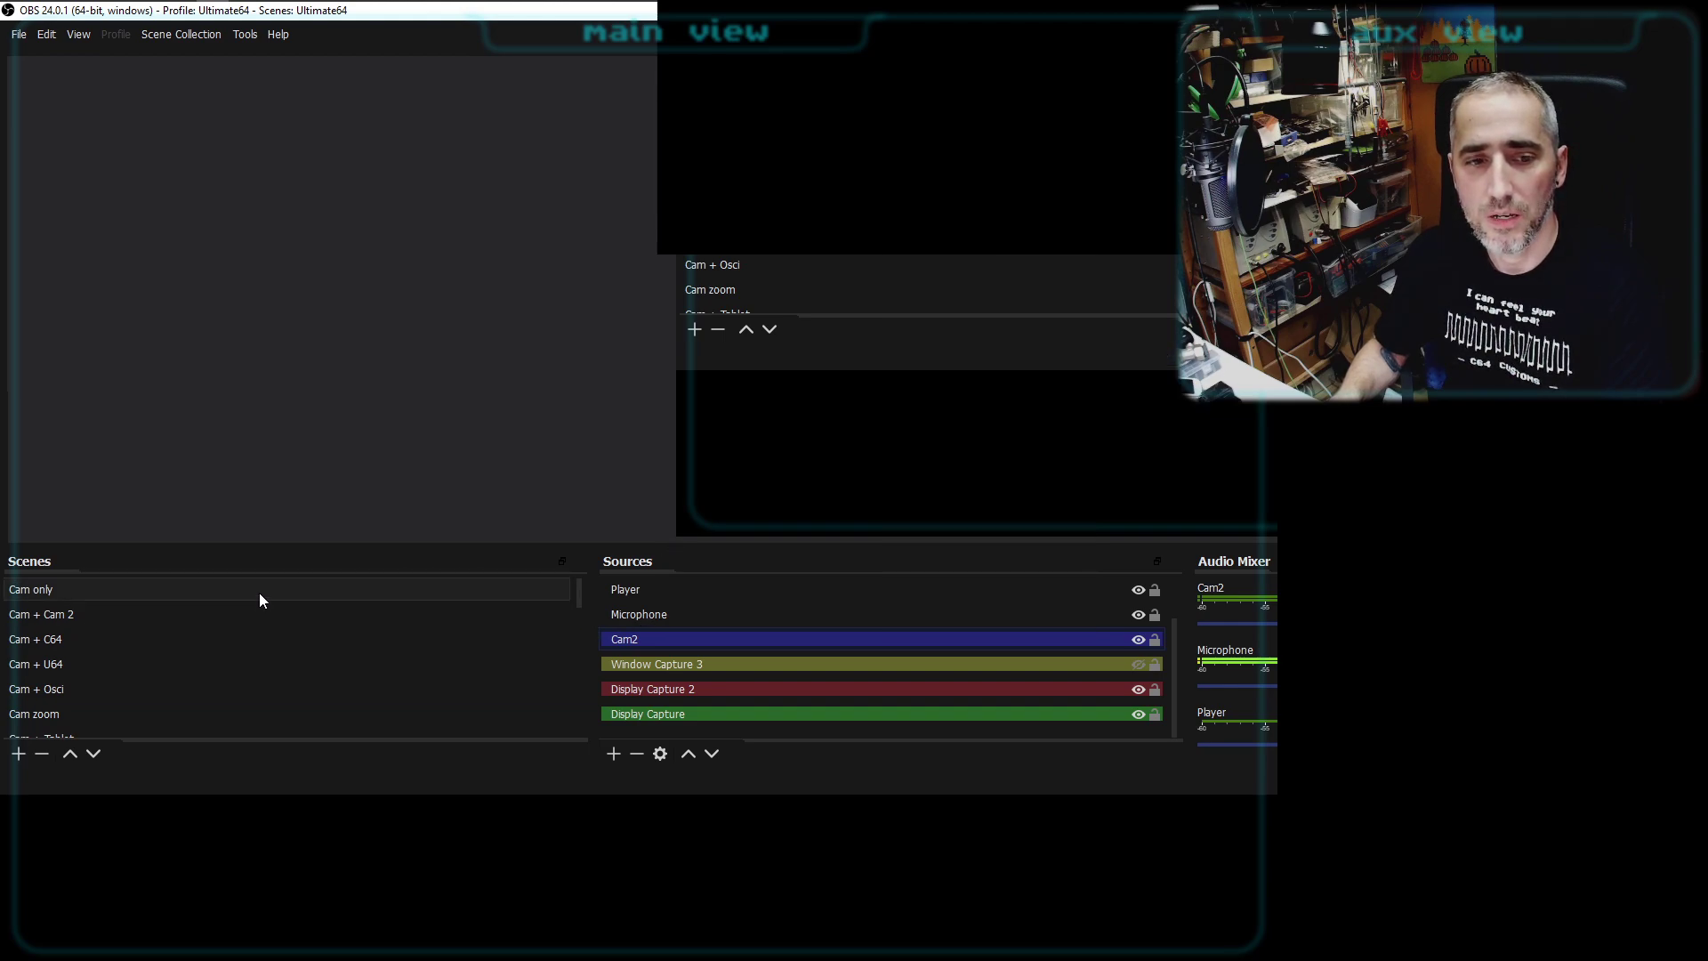
- Browse the full list of scenes from Cam only to USB cam, and the Window scene's sources
{"action": "left_click_drag", "start_coordinate": [580, 593], "coordinate": [581, 613]}
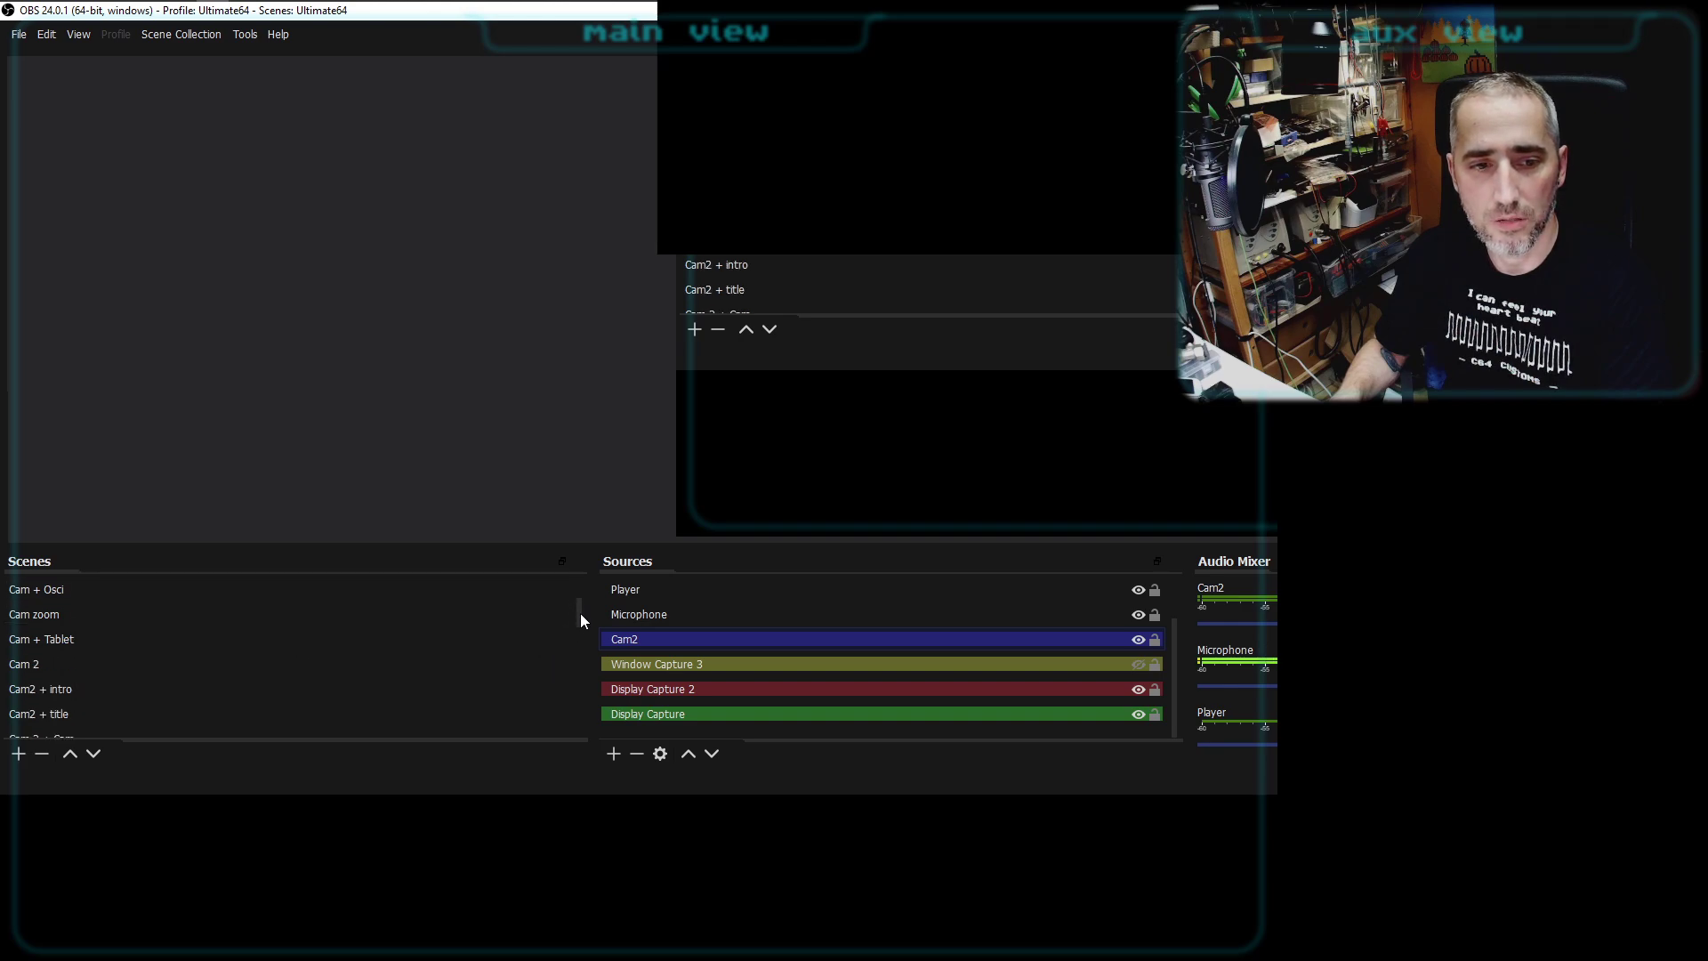
{"action": "left_click", "coordinate": [163, 661]}
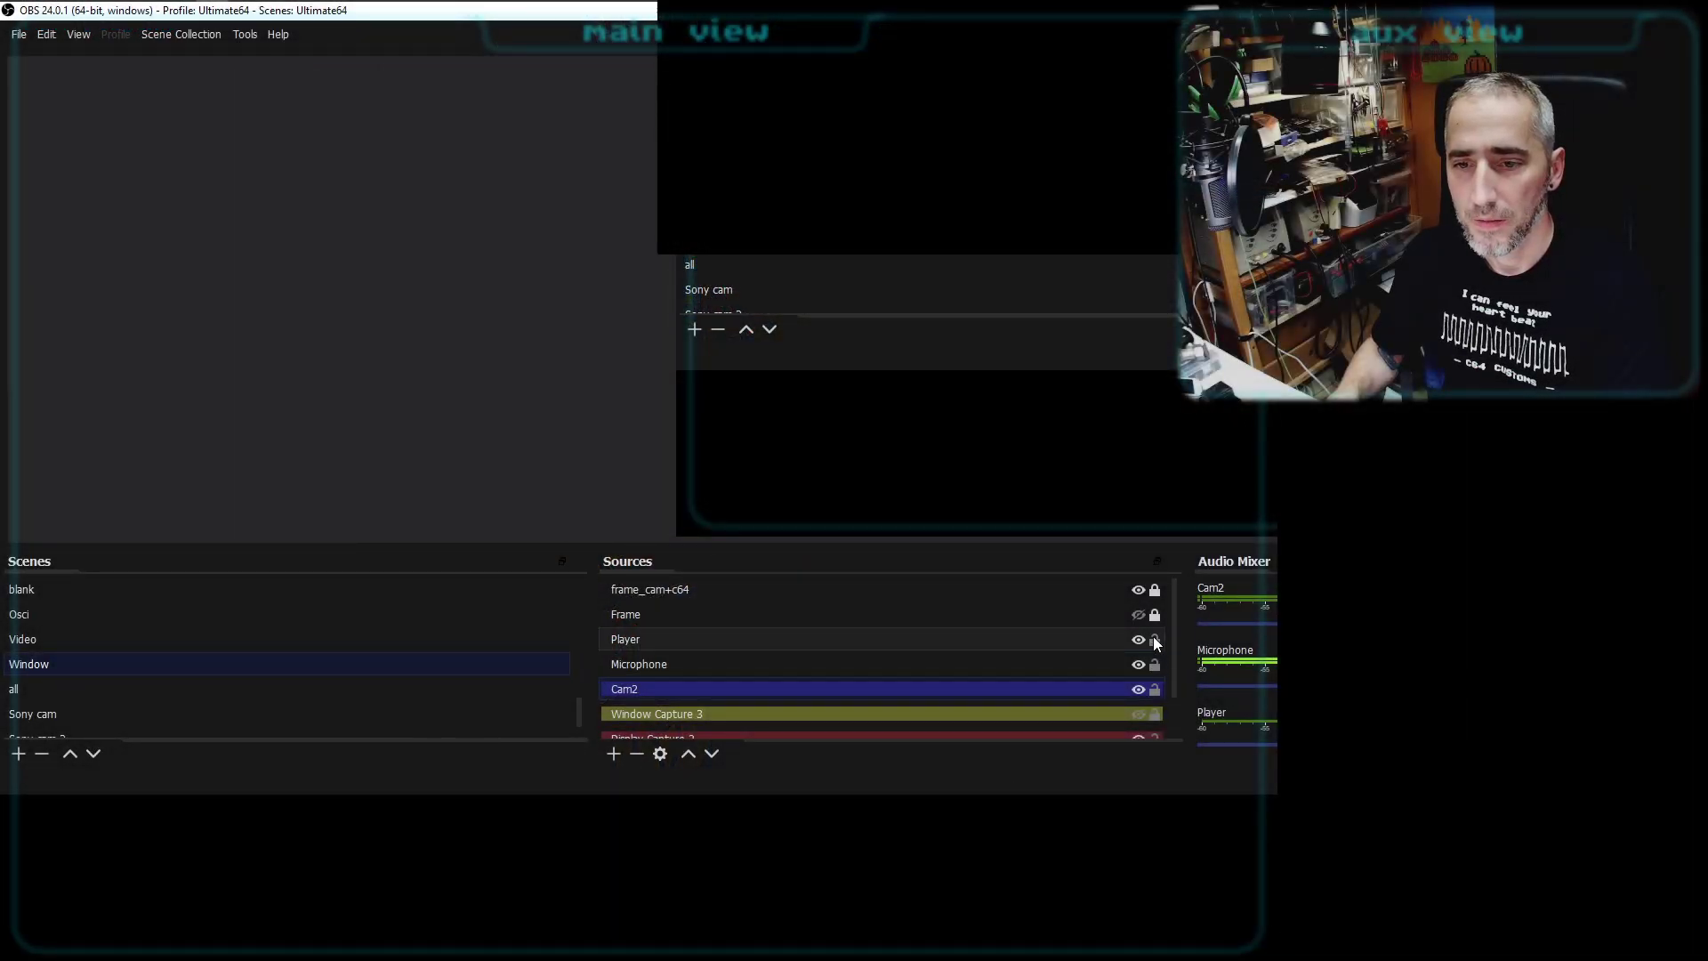
{"action": "scroll", "coordinate": [1154, 667], "scroll_direction": "down", "scroll_amount": 1}
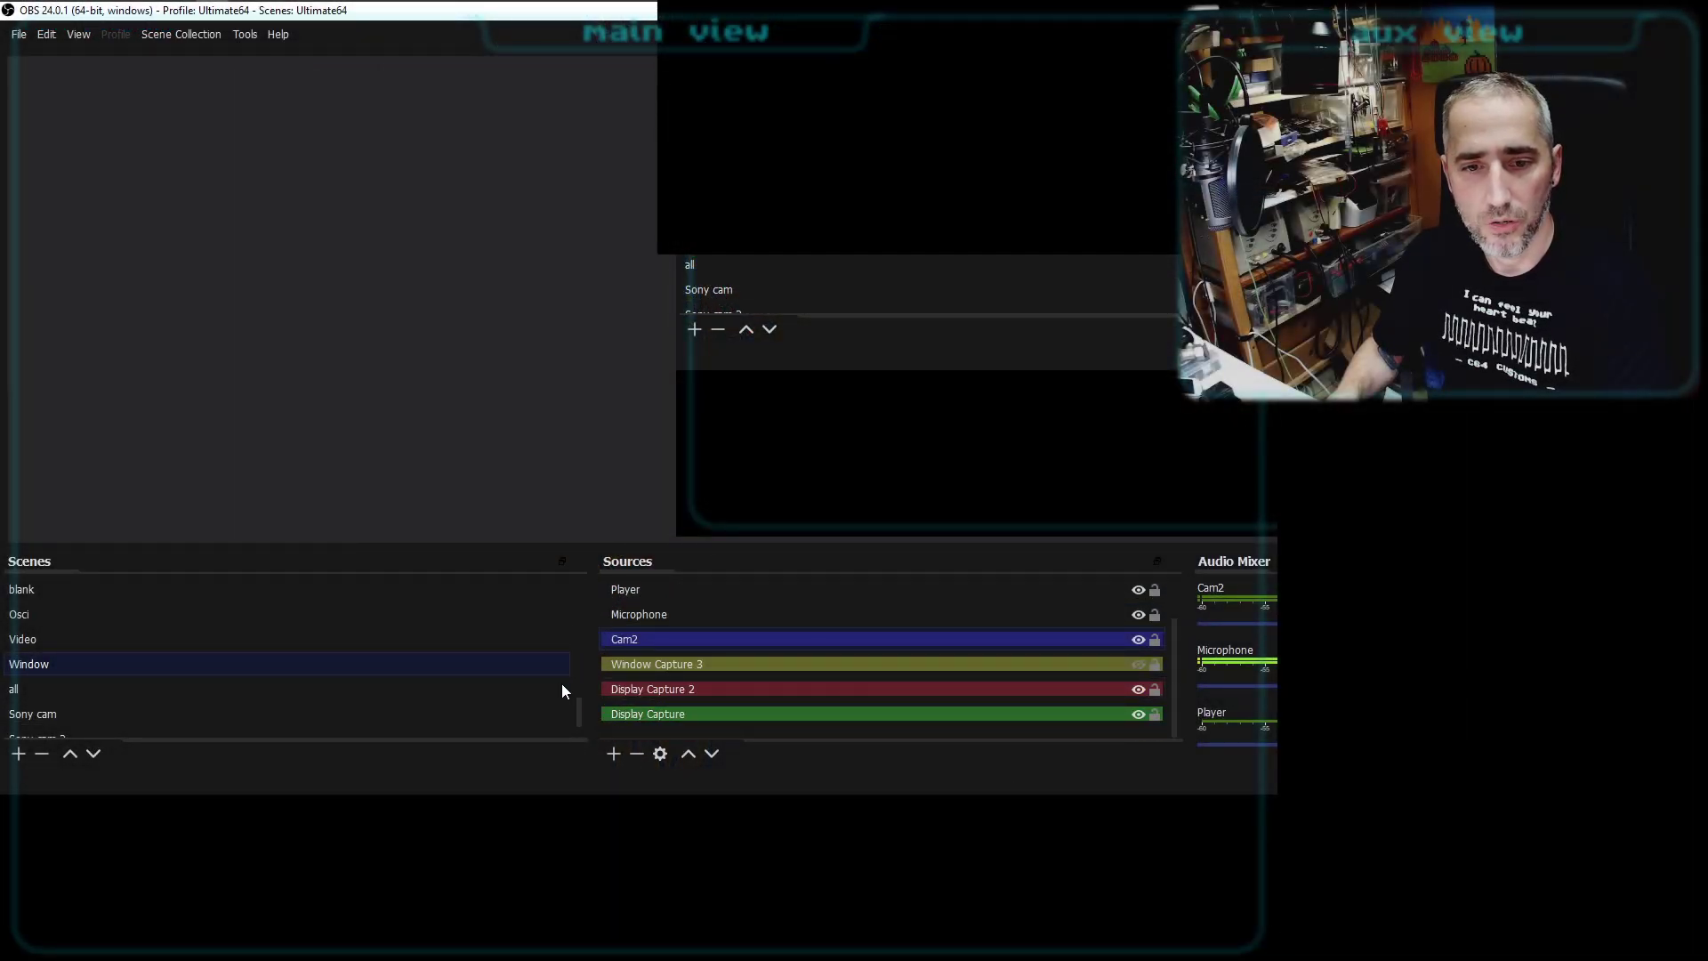
{"action": "left_click_drag", "start_coordinate": [580, 714], "coordinate": [583, 581]}
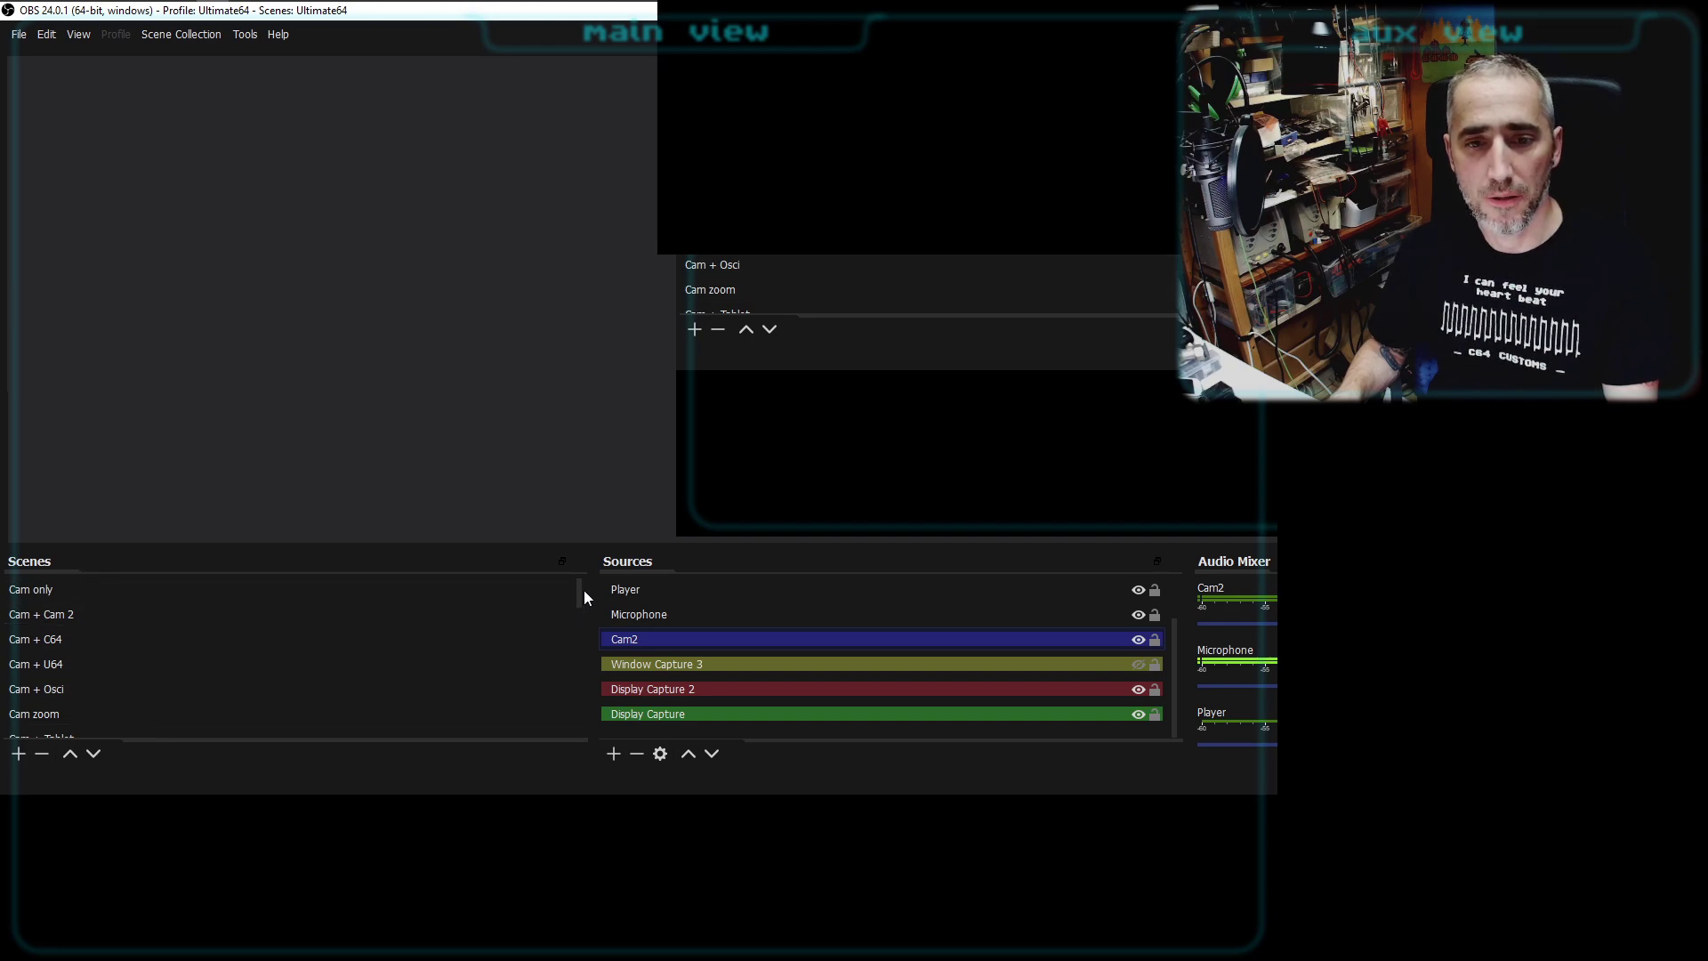
{"action": "left_click_drag", "start_coordinate": [577, 590], "coordinate": [574, 619]}
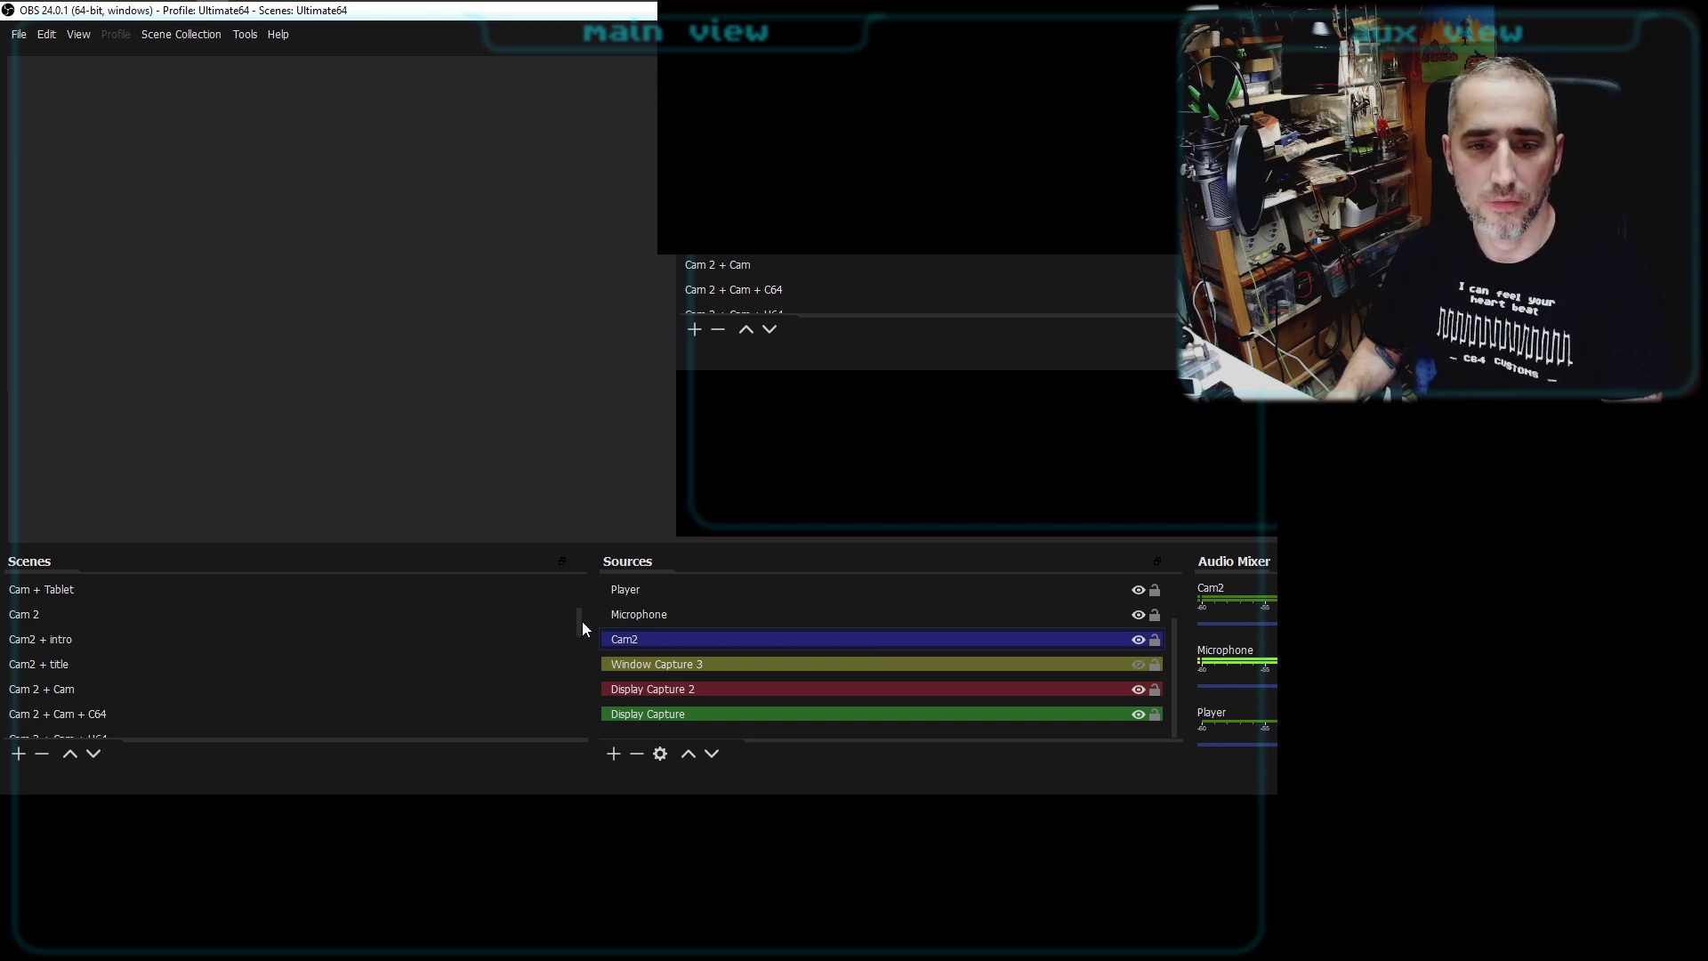
{"action": "left_click_drag", "start_coordinate": [581, 621], "coordinate": [580, 583]}
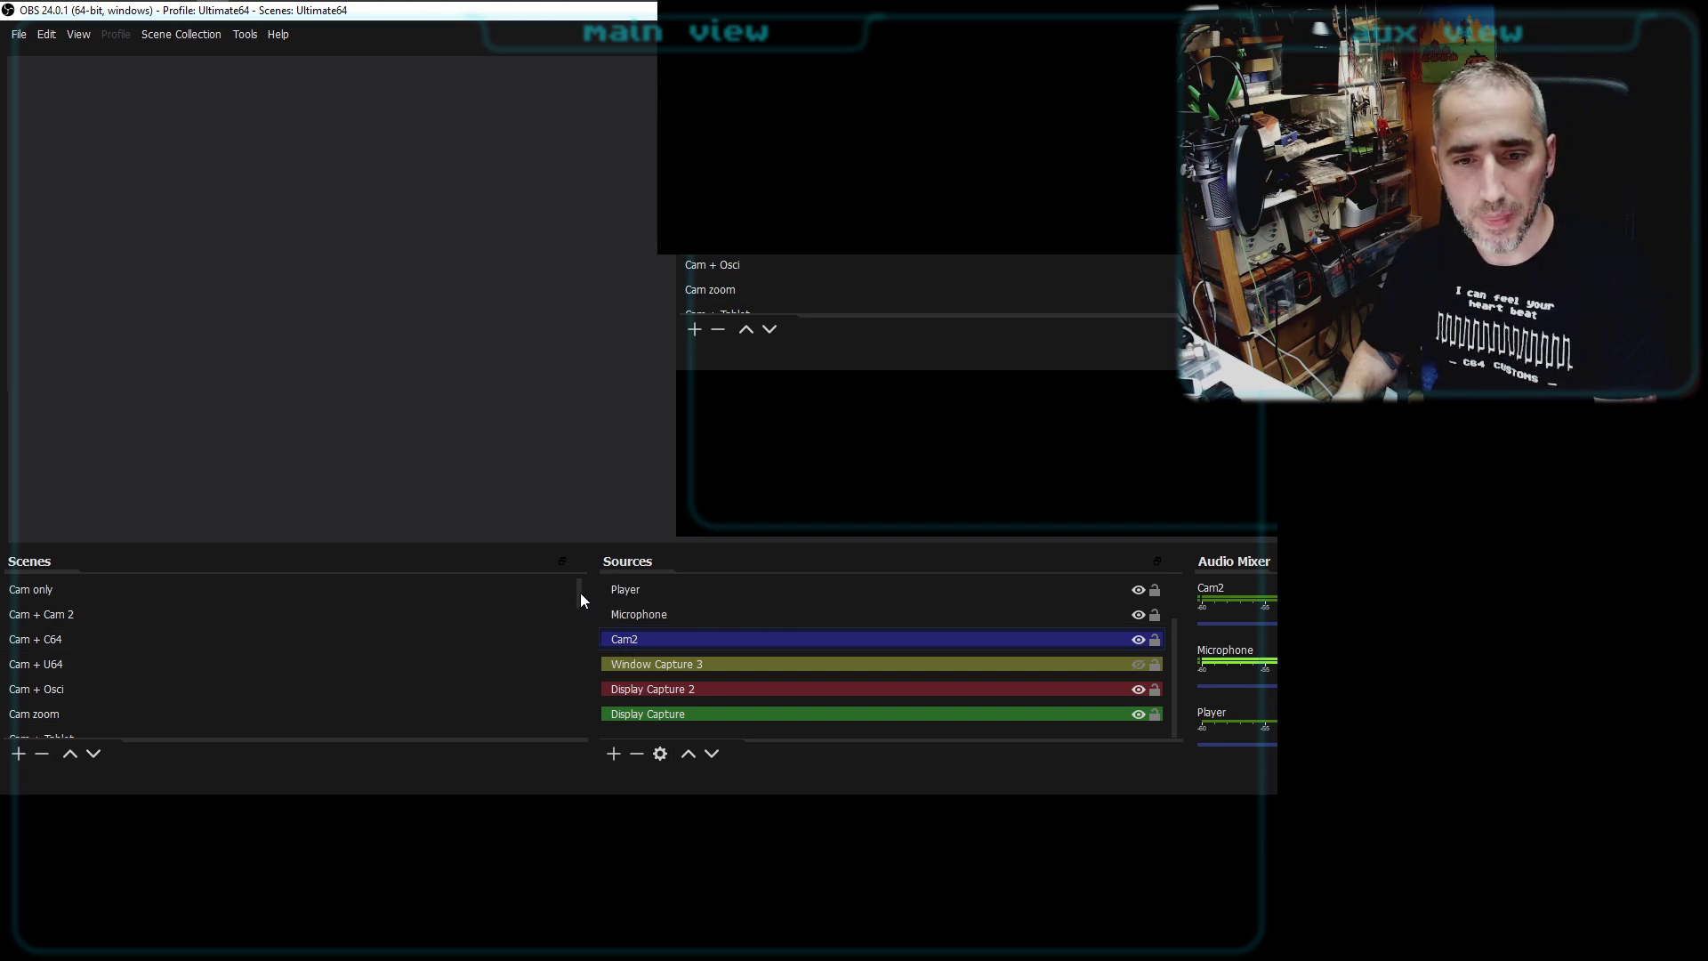
{"action": "left_click_drag", "start_coordinate": [581, 592], "coordinate": [600, 724]}
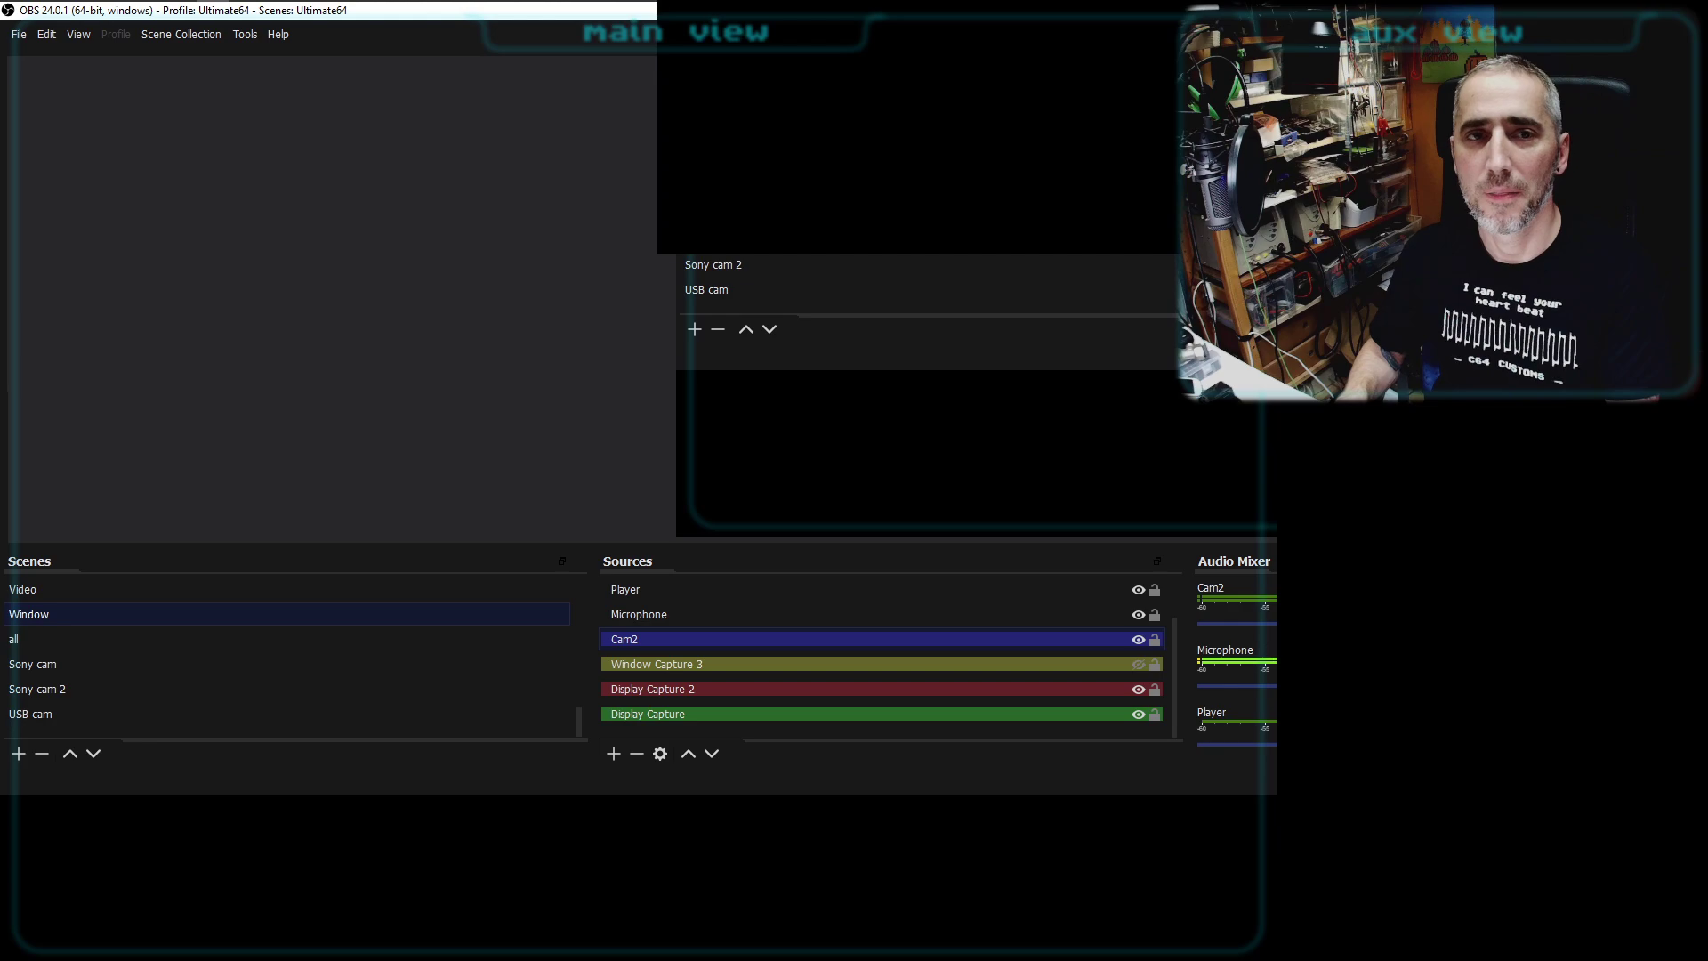
- Duplicate the current Ultimate64 scene collection under the name "test scenes"
{"action": "left_click", "coordinate": [187, 34]}
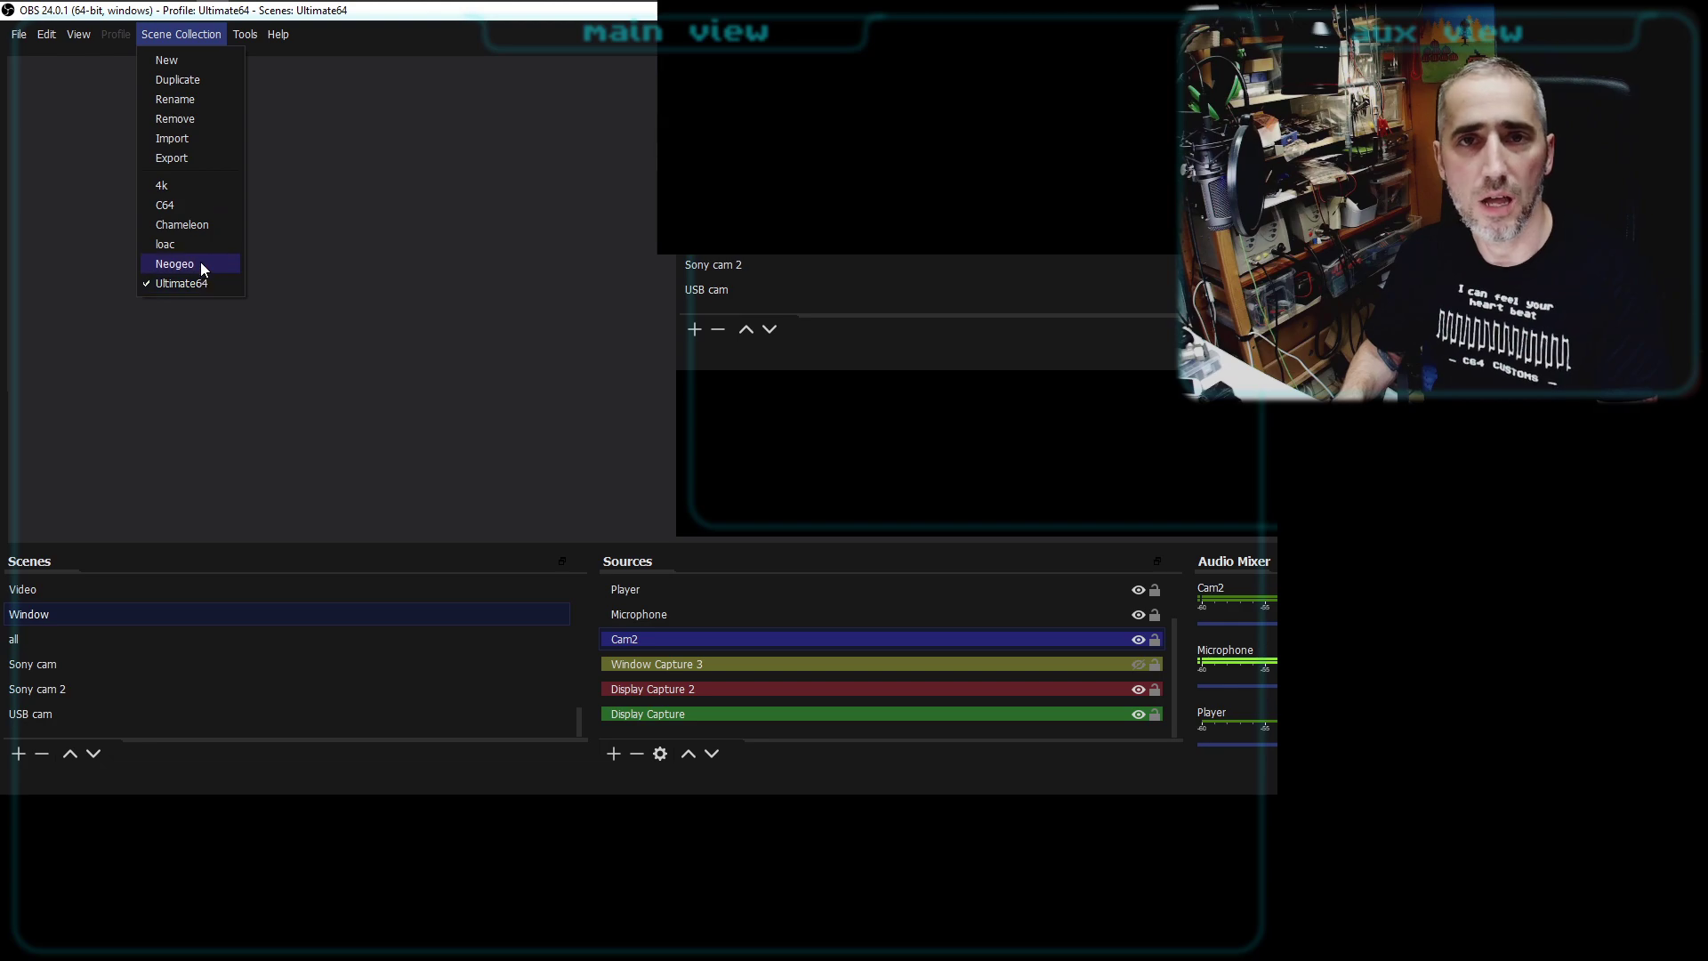
{"action": "left_click", "coordinate": [187, 81]}
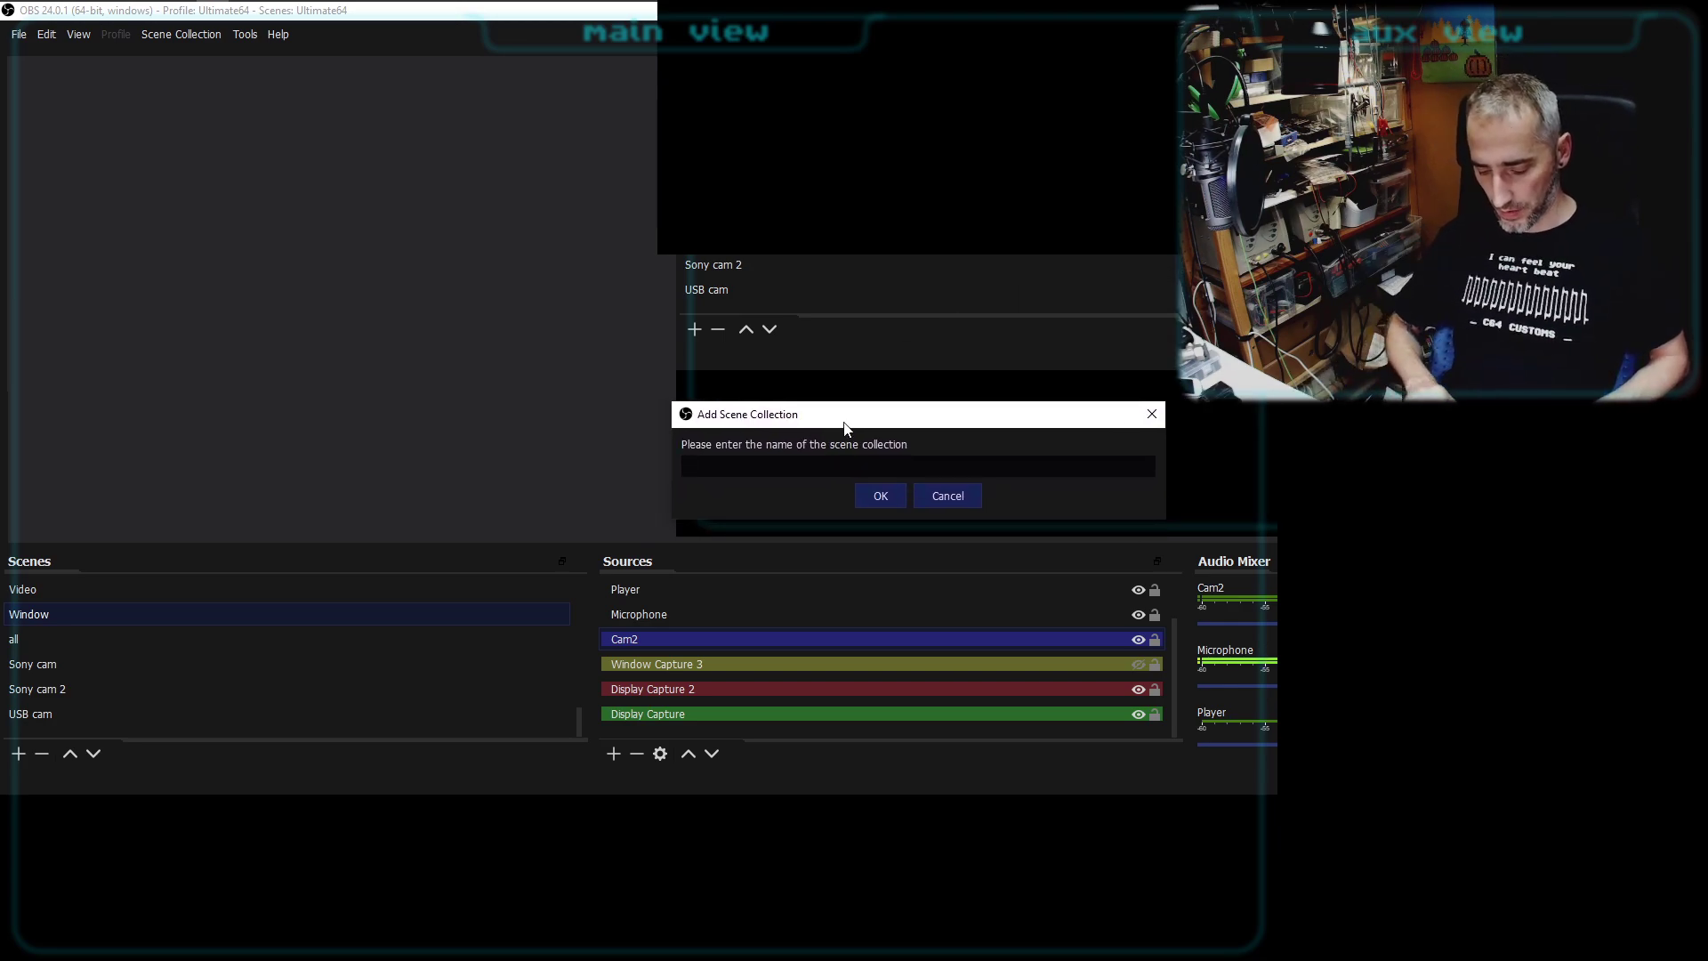
{"action": "type", "text": "test"}
{"action": "type", "text": " scene"}
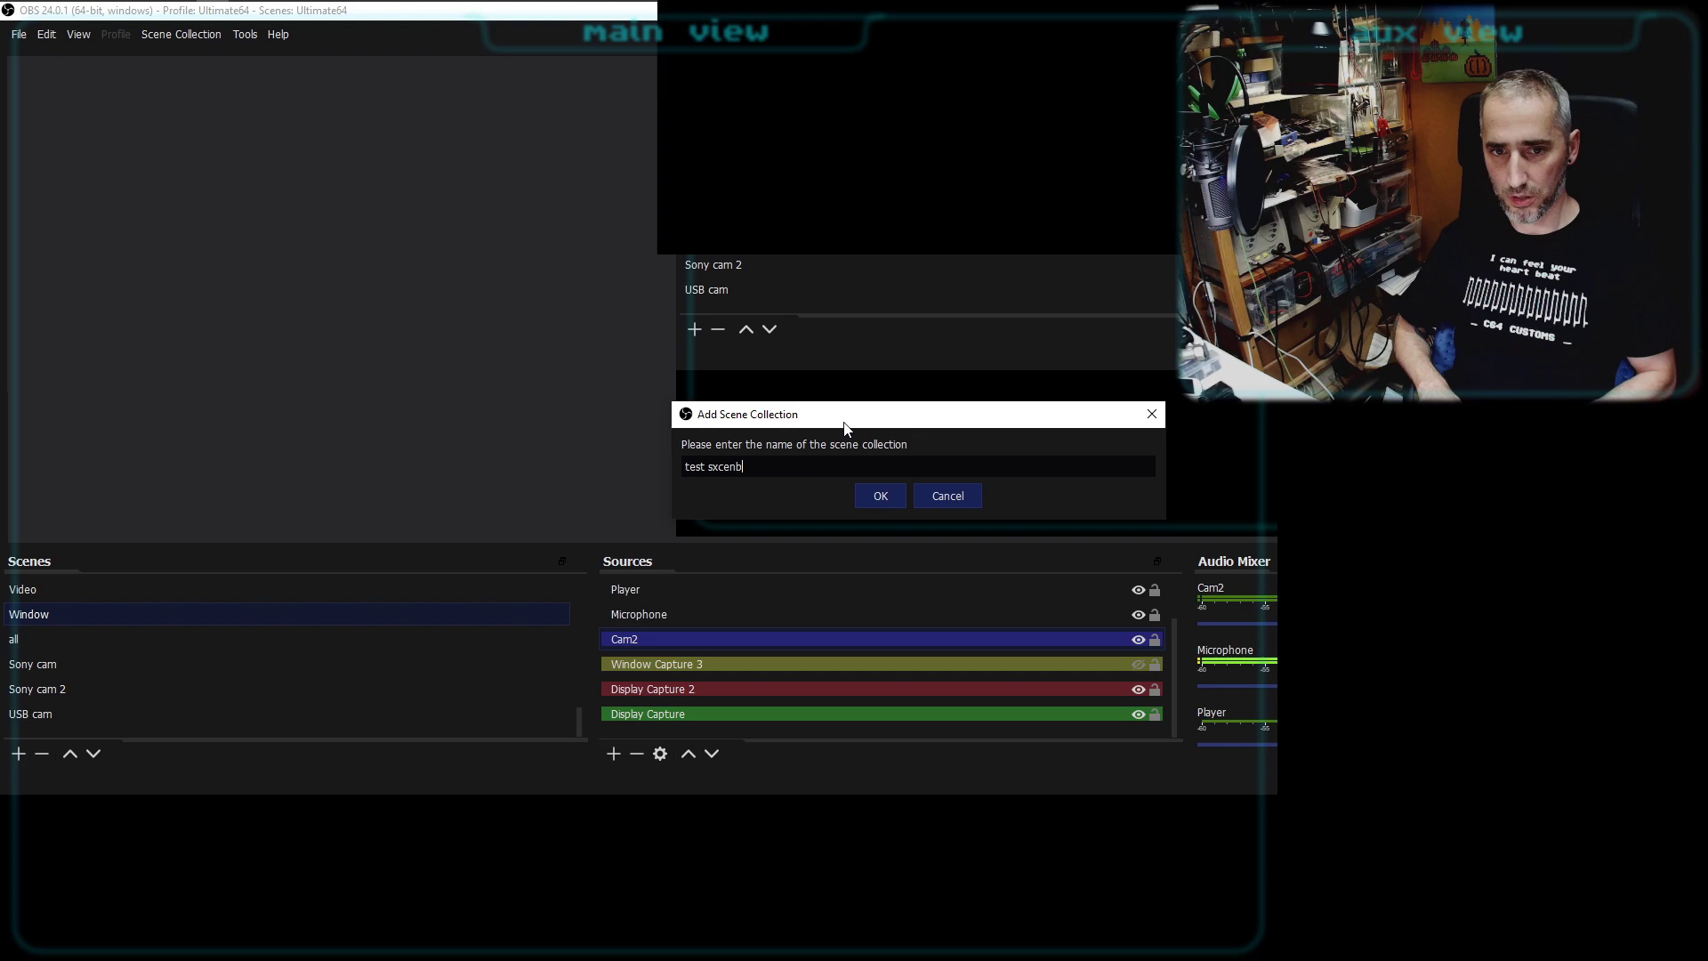
{"action": "key", "text": "BackSpace"}
{"action": "key", "text": "BackSpace"}
{"action": "key", "text": "BackSpace"}
{"action": "key", "text": "BackSpace"}
{"action": "type", "text": "x"}
{"action": "key", "text": "BackSpace"}
{"action": "type", "text": "c"}
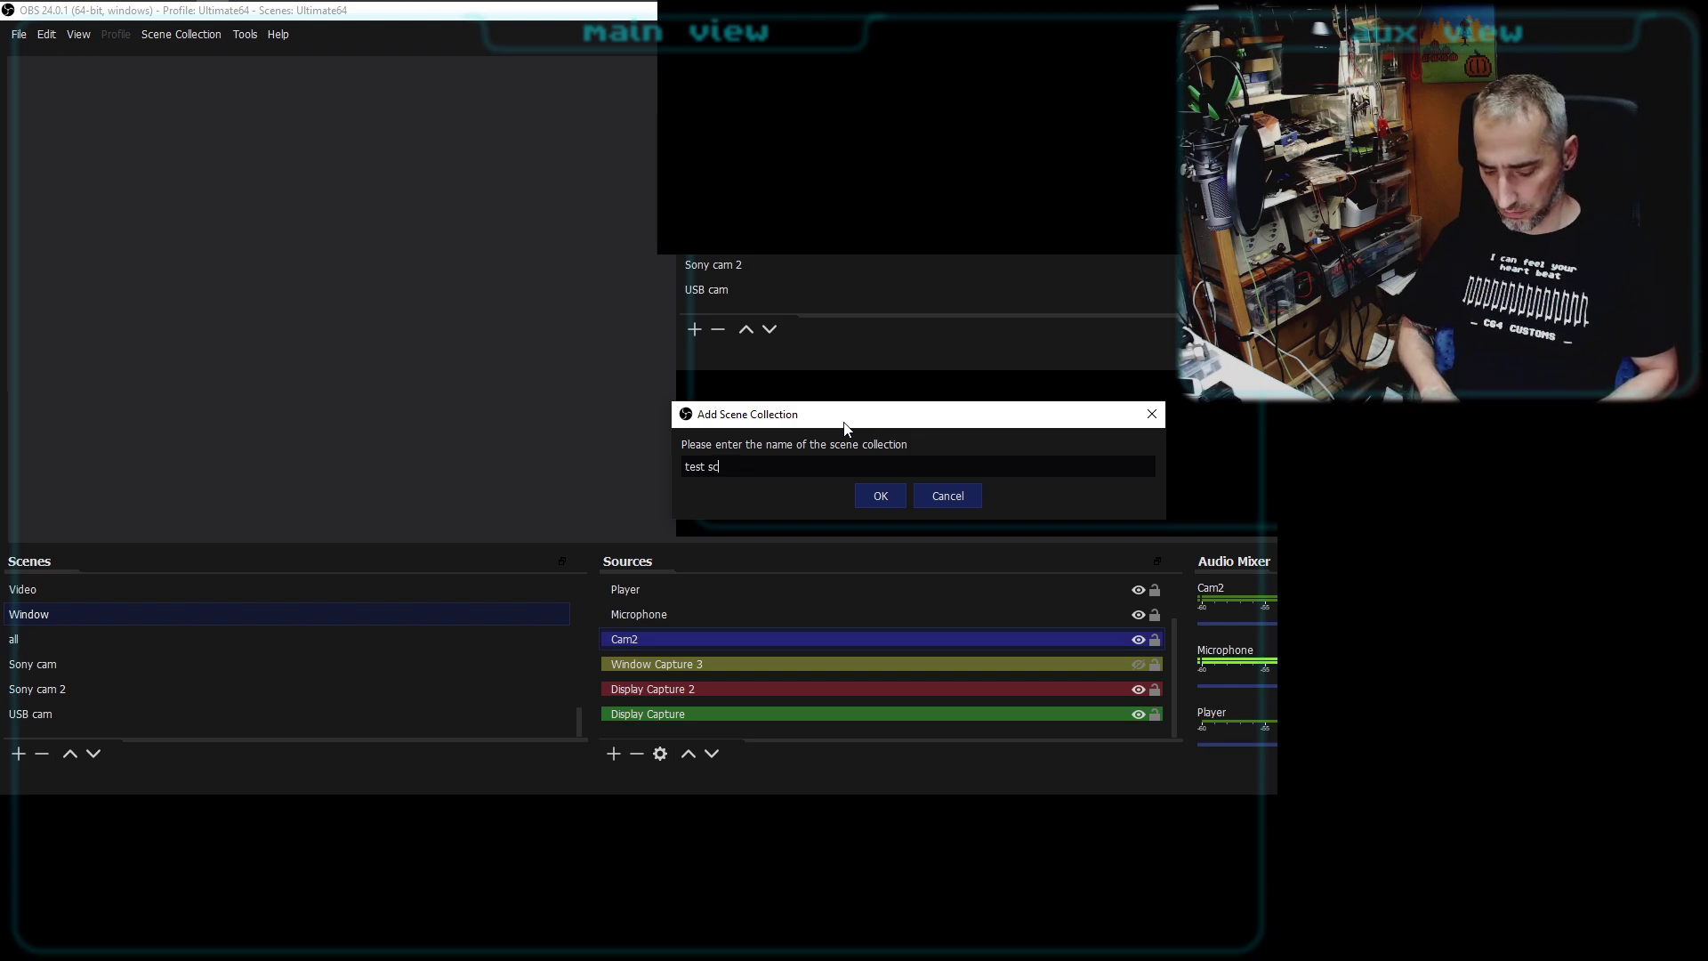
{"action": "type", "text": "nes"}
{"action": "key", "text": "BackSpace"}
{"action": "key", "text": "BackSpace"}
{"action": "key", "text": "BackSpace"}
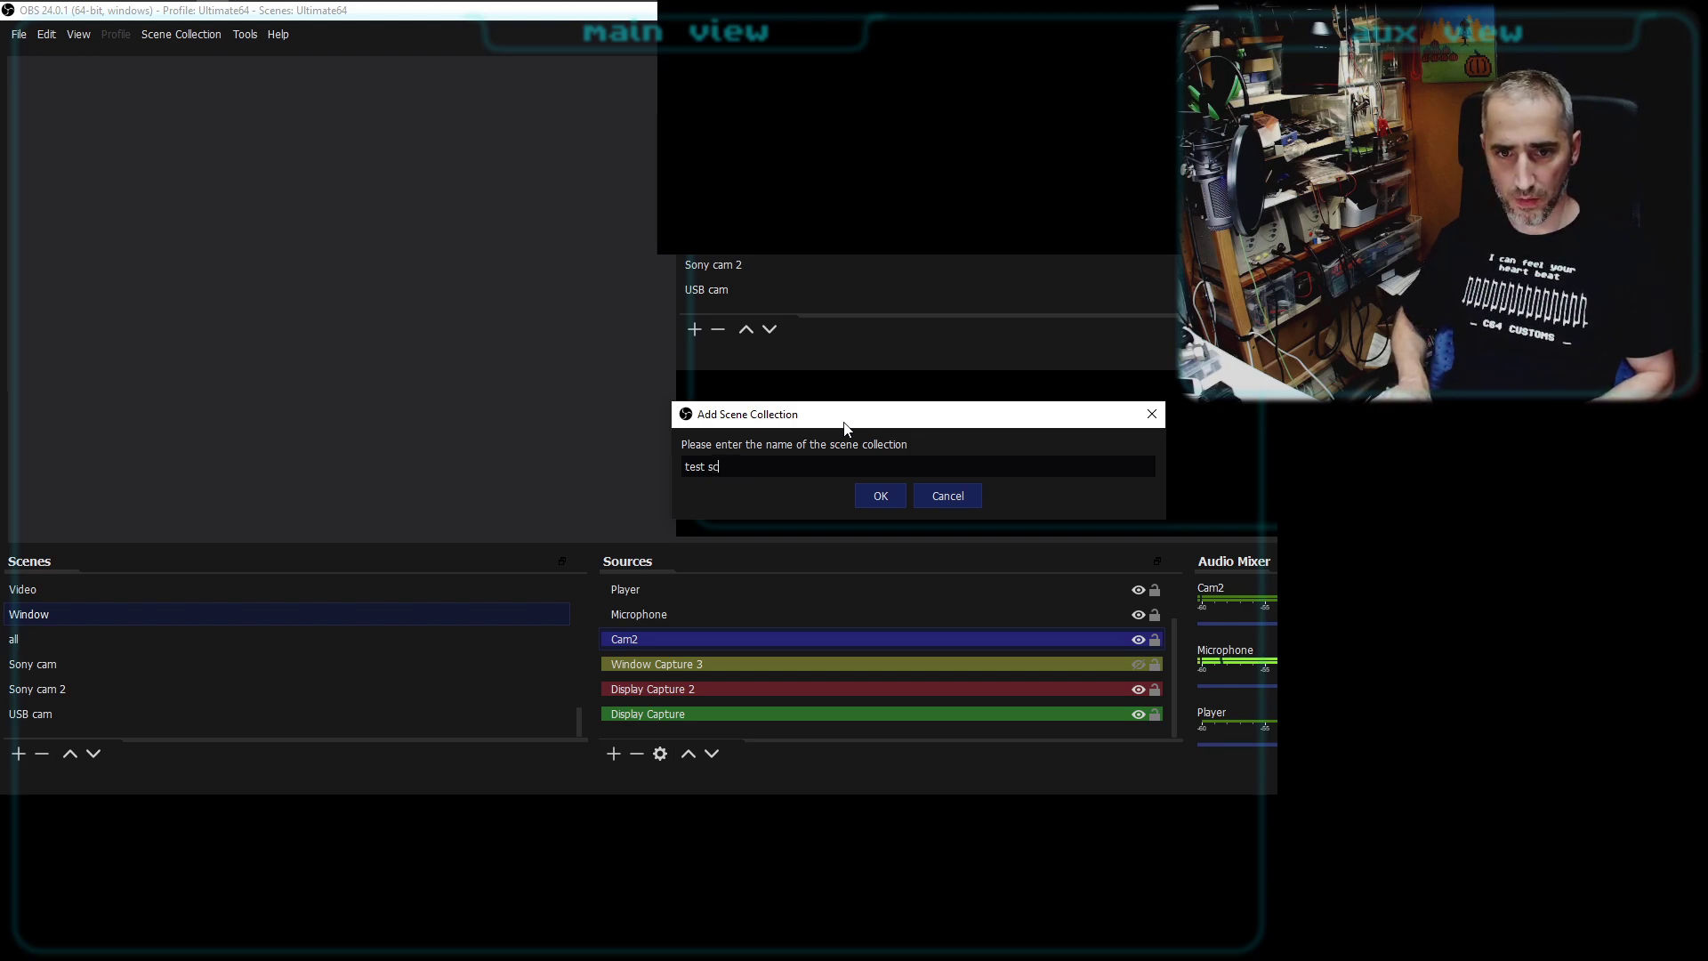
{"action": "type", "text": "enes"}
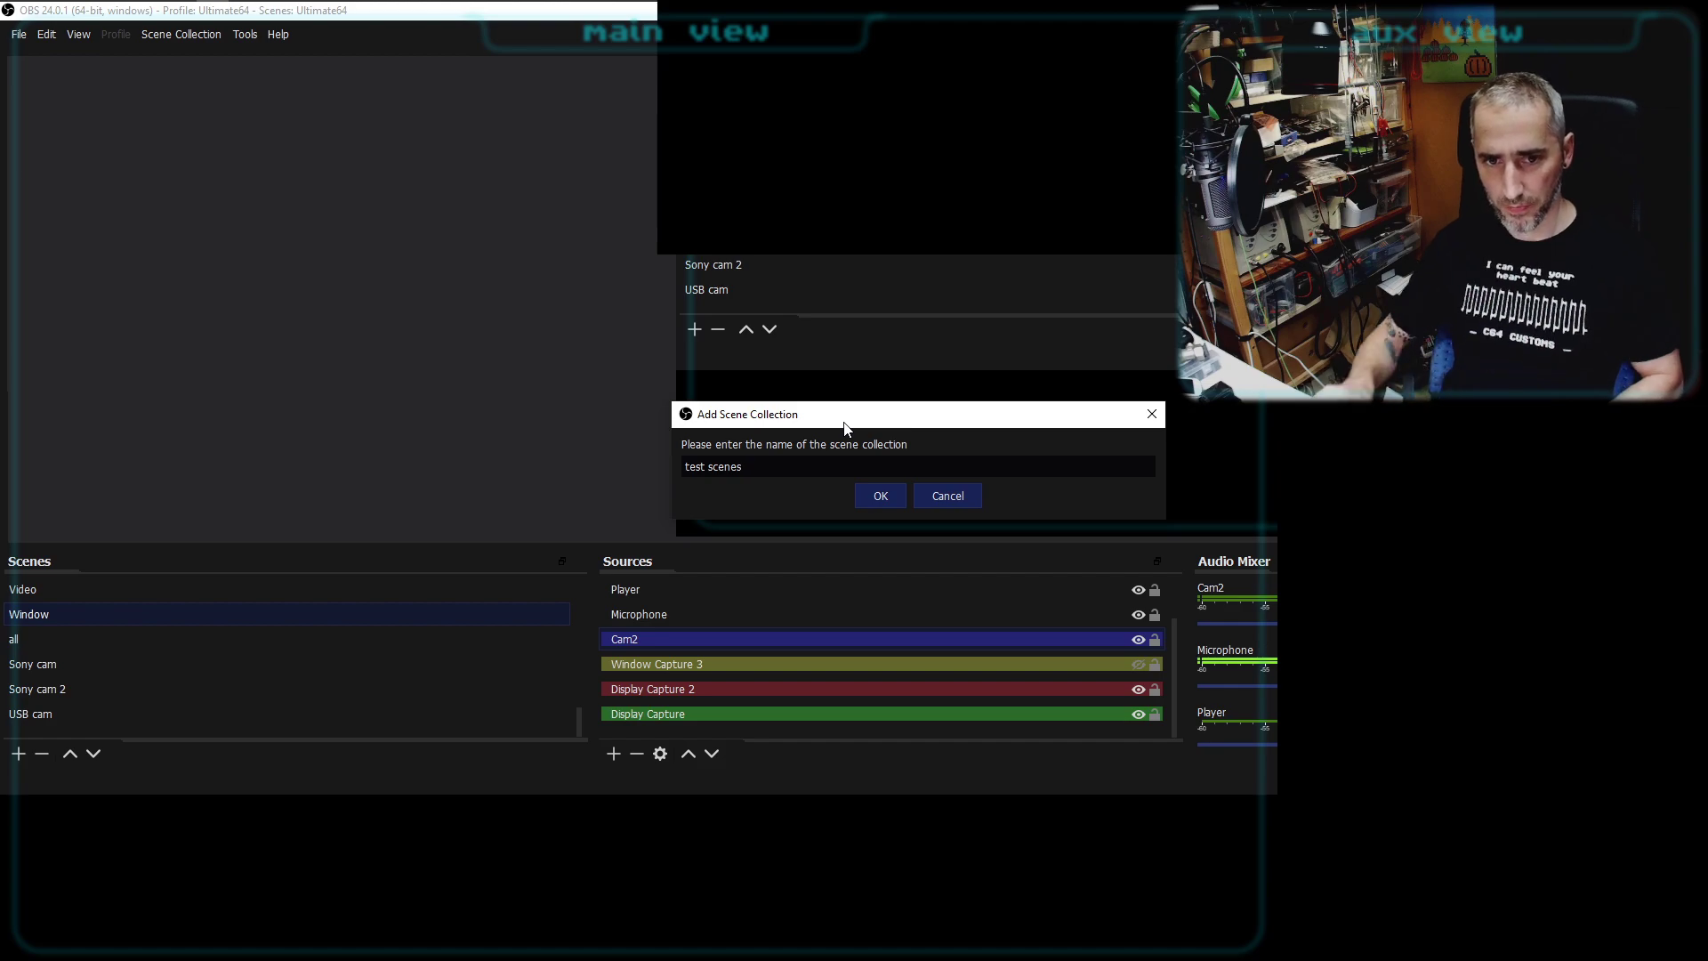
{"action": "left_click", "coordinate": [880, 496]}
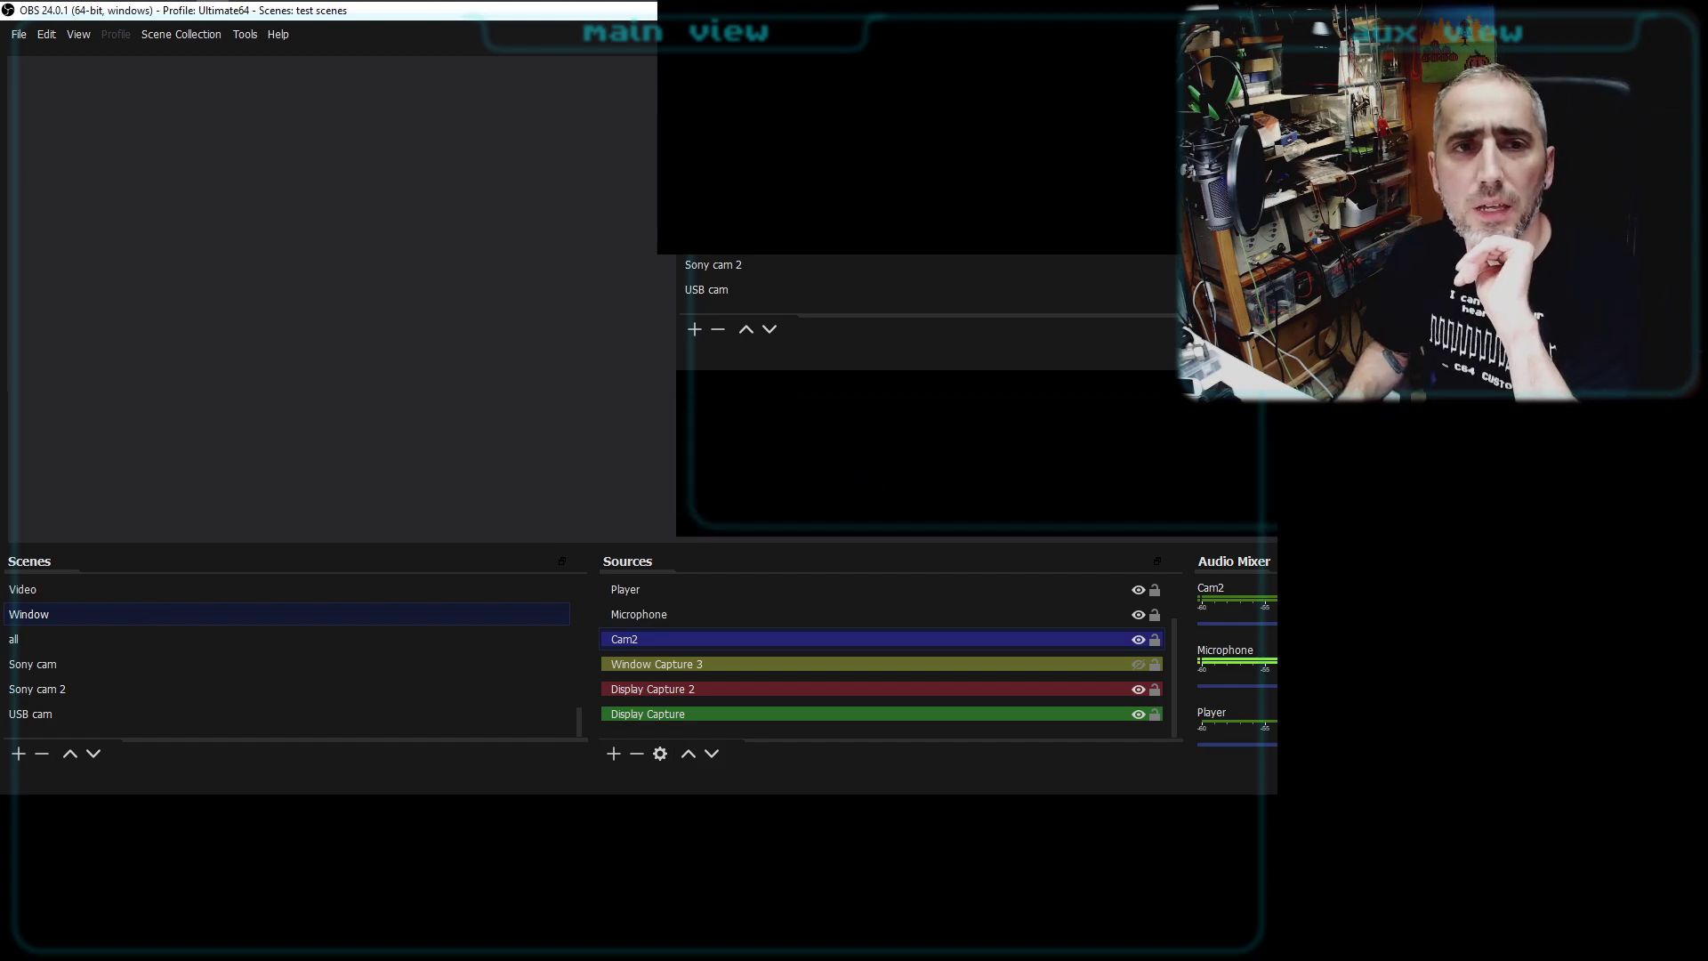
- Check the available scene collections and review the scenes in the duplicated collection from the start of its list
{"action": "left_click", "coordinate": [177, 36]}
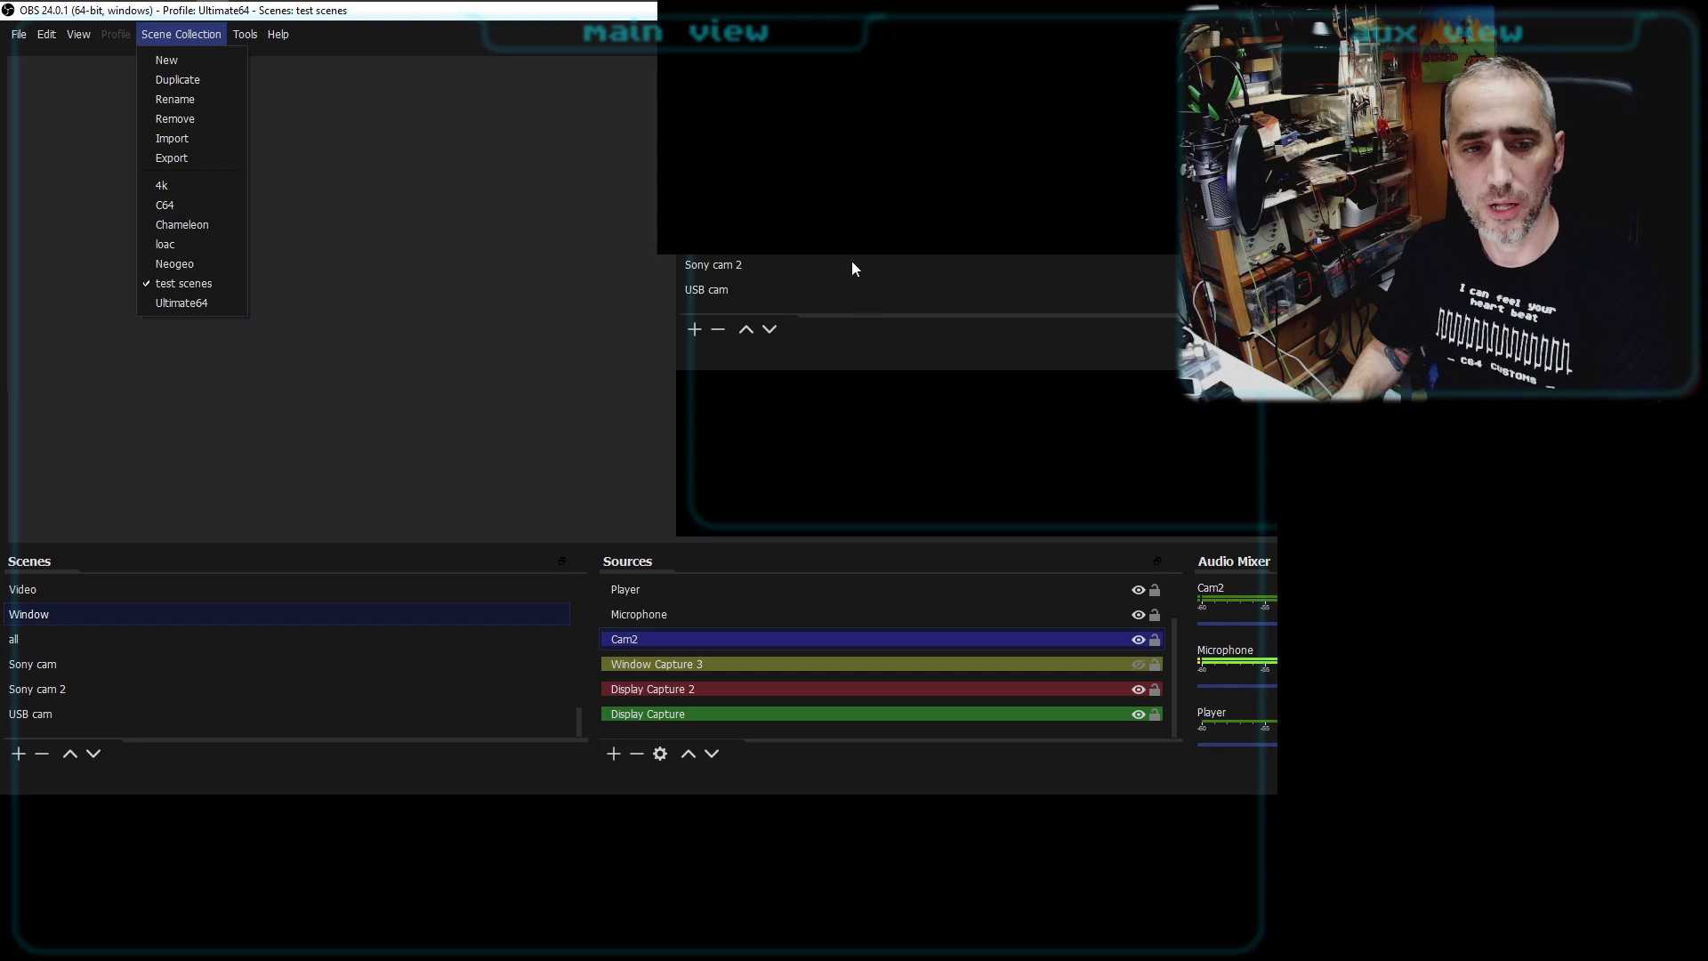
{"action": "left_click", "coordinate": [578, 723]}
{"action": "left_click_drag", "start_coordinate": [581, 722], "coordinate": [581, 607]}
{"action": "scroll", "coordinate": [524, 608], "scroll_direction": "up", "scroll_amount": 2}
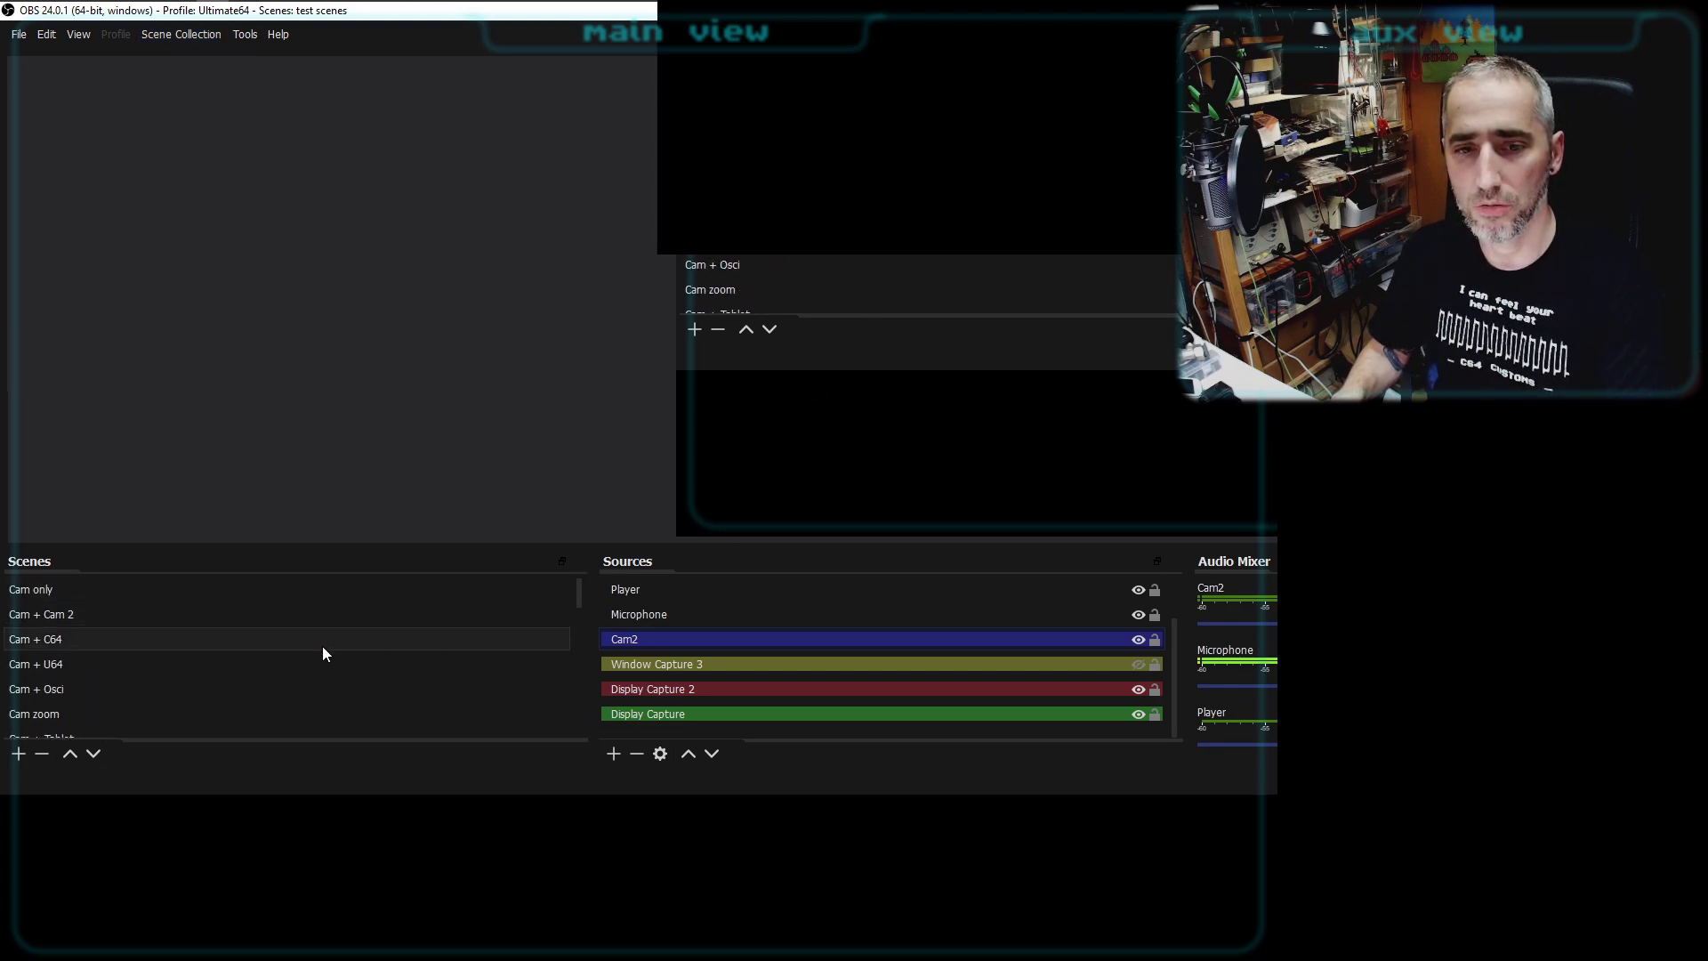